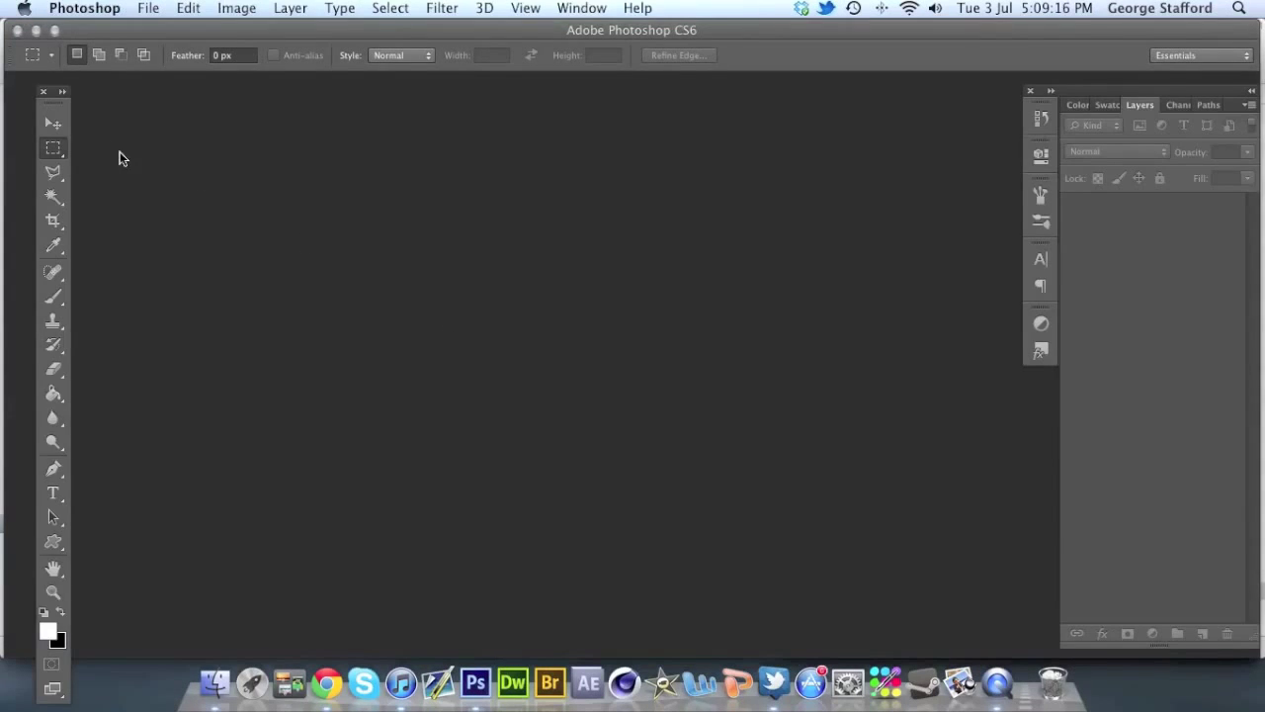
# Open Normal.psd from the Graphics folder and dismiss the missing-fonts alert.
pyautogui.press('super+q')
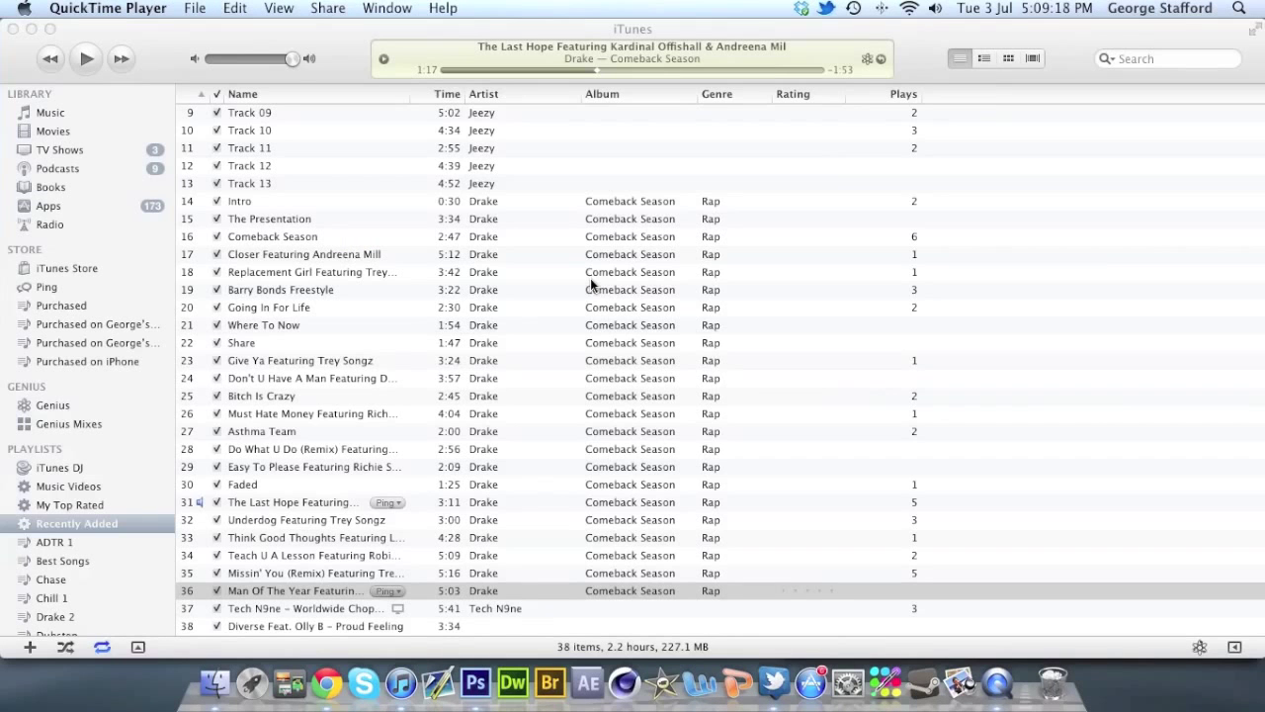
pyautogui.click(475, 682)
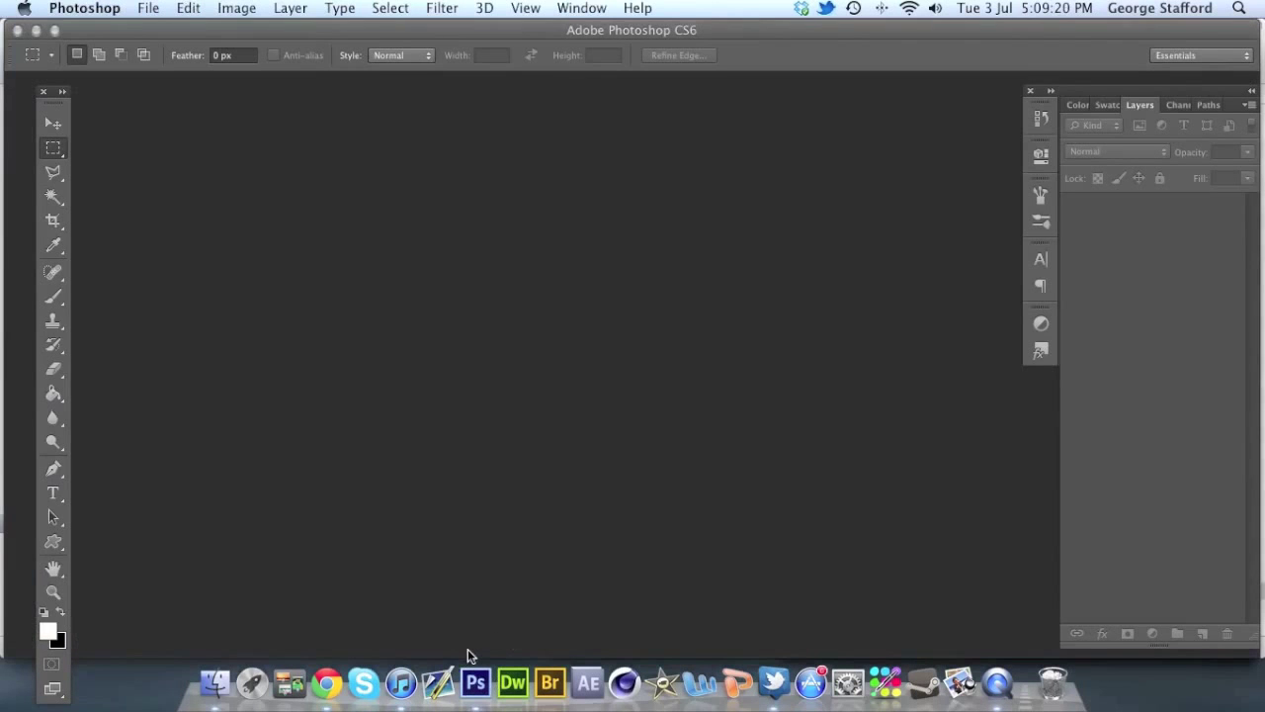
pyautogui.doubleClick(468, 648)
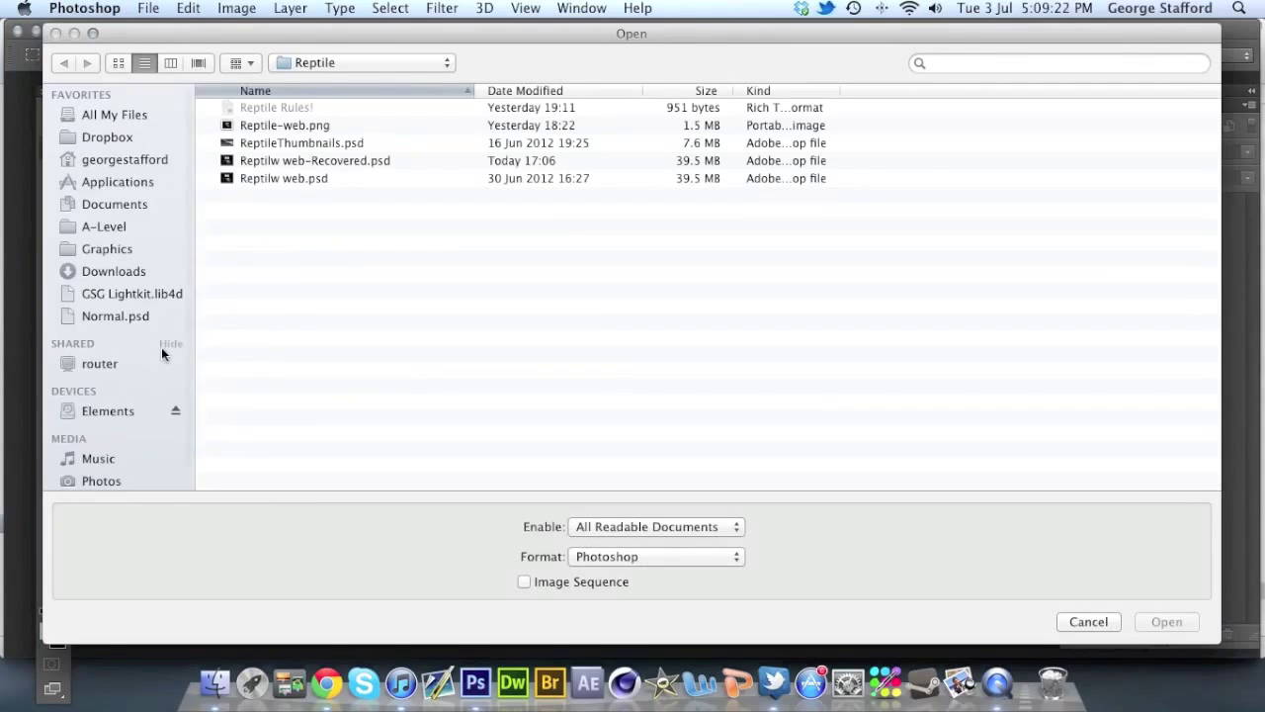
pyautogui.click(145, 316)
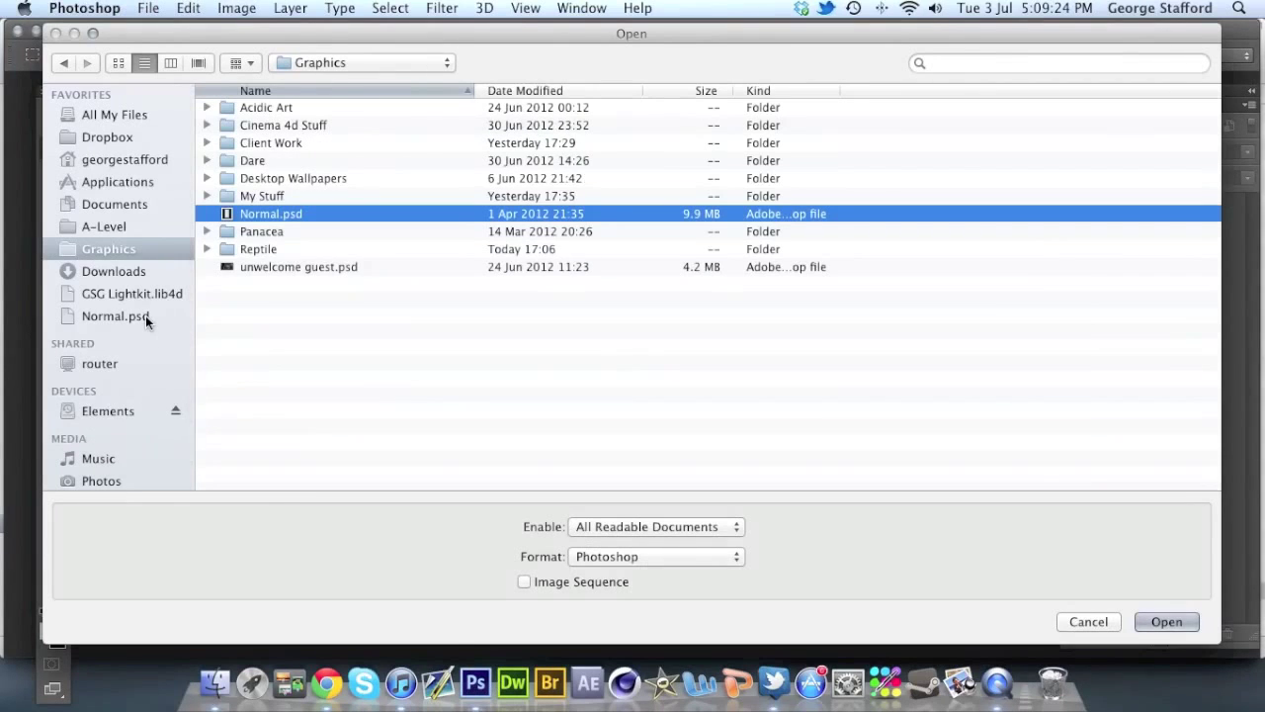
pyautogui.doubleClick(146, 315)
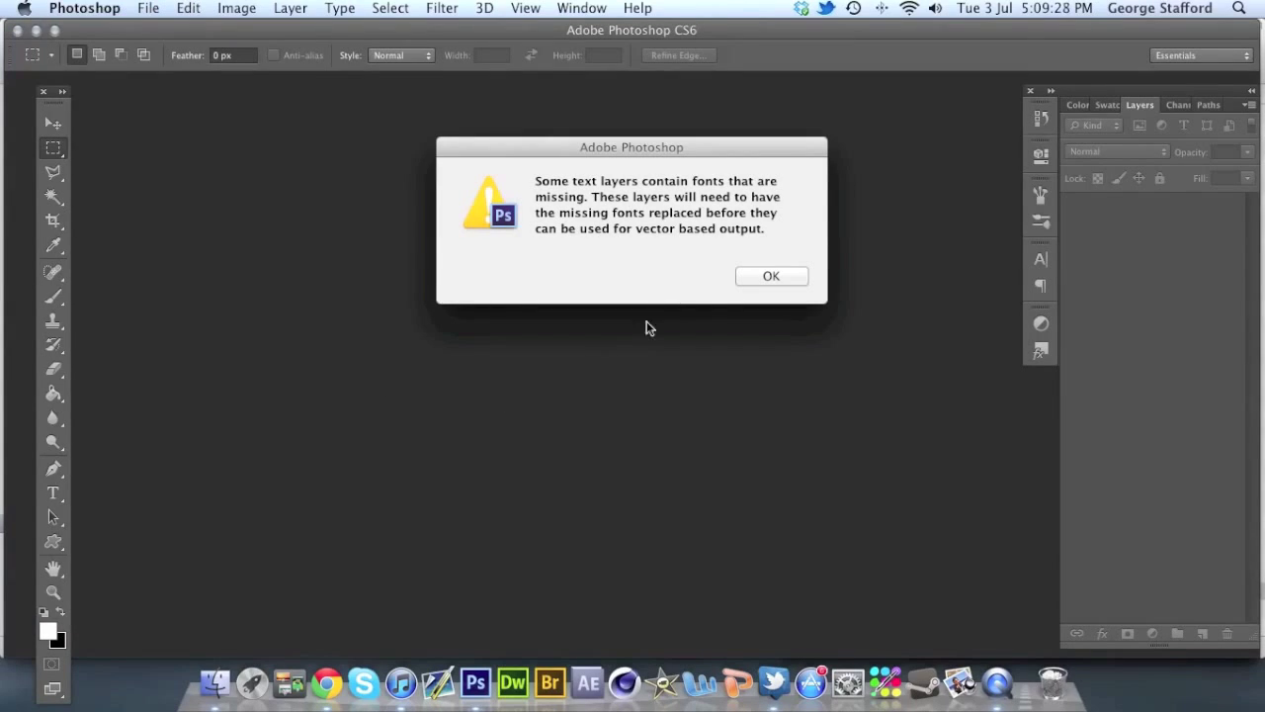
pyautogui.click(791, 276)
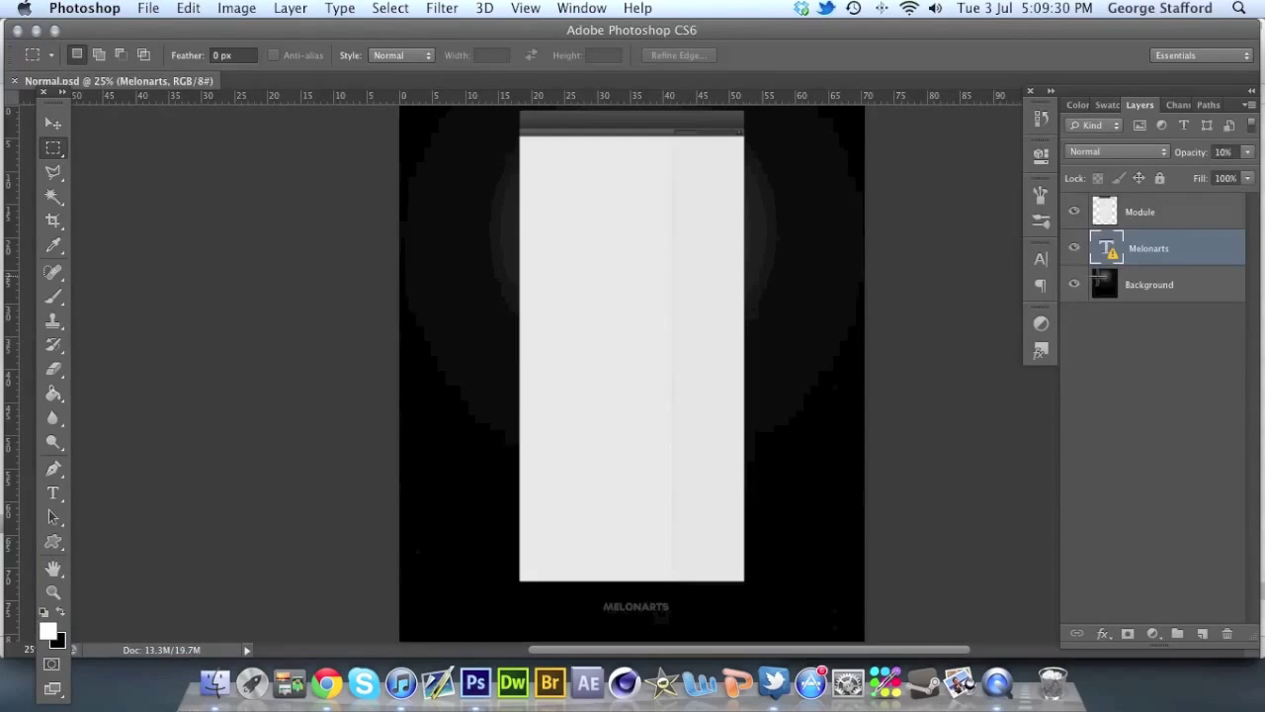
# Delete the Melonarts text layer, switch to the Move tool and full-screen view, and zoom in.
pyautogui.press('Delete')
pyautogui.press('v')
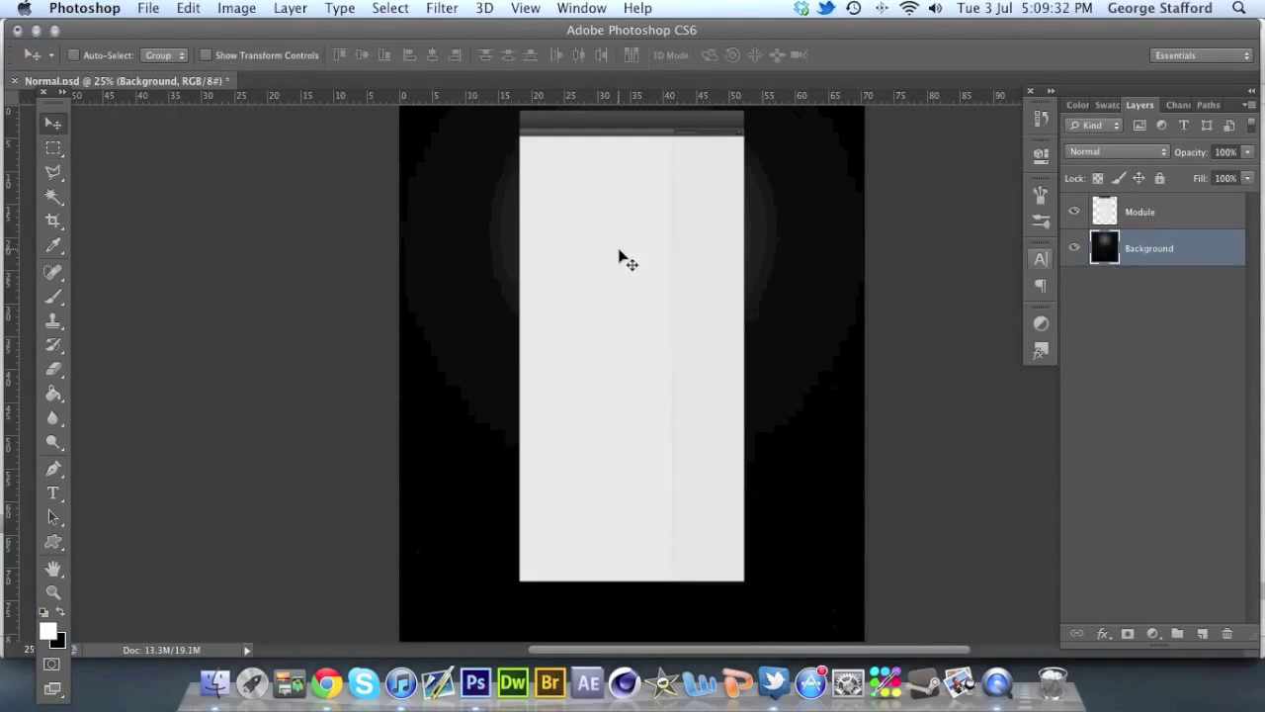
pyautogui.press('f')
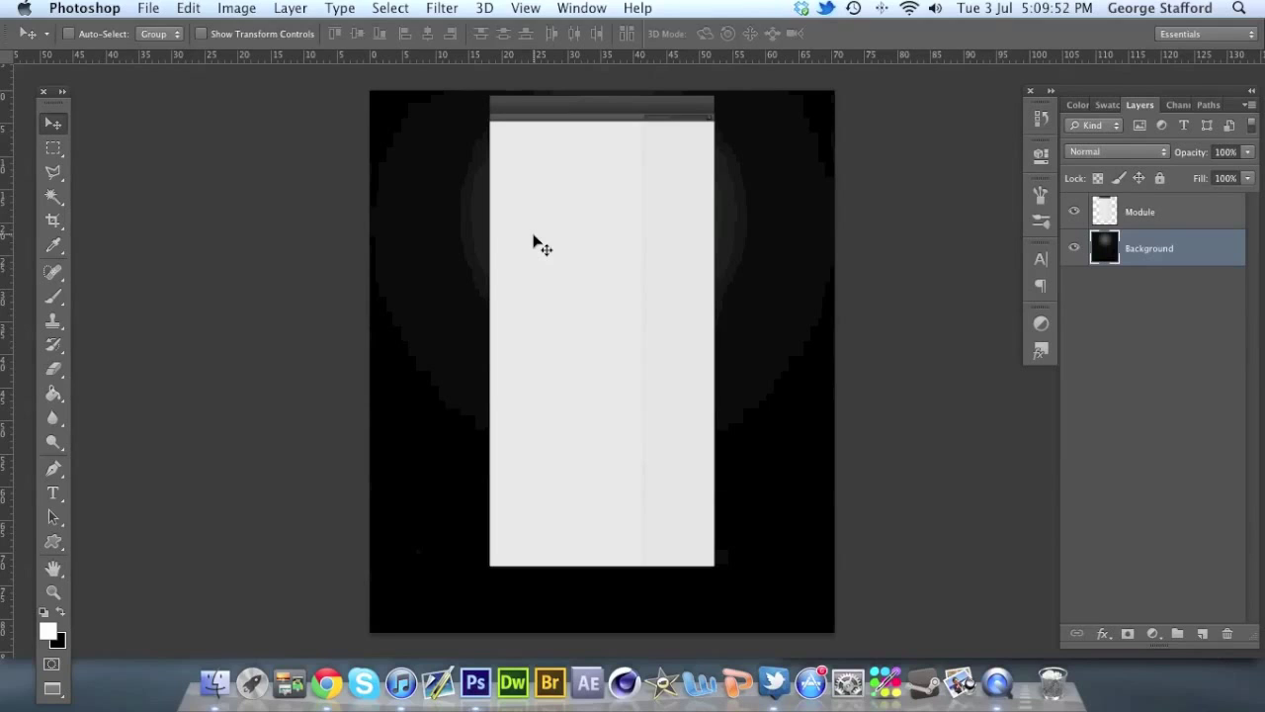
pyautogui.press('super+equal')
pyautogui.press('super+equal')
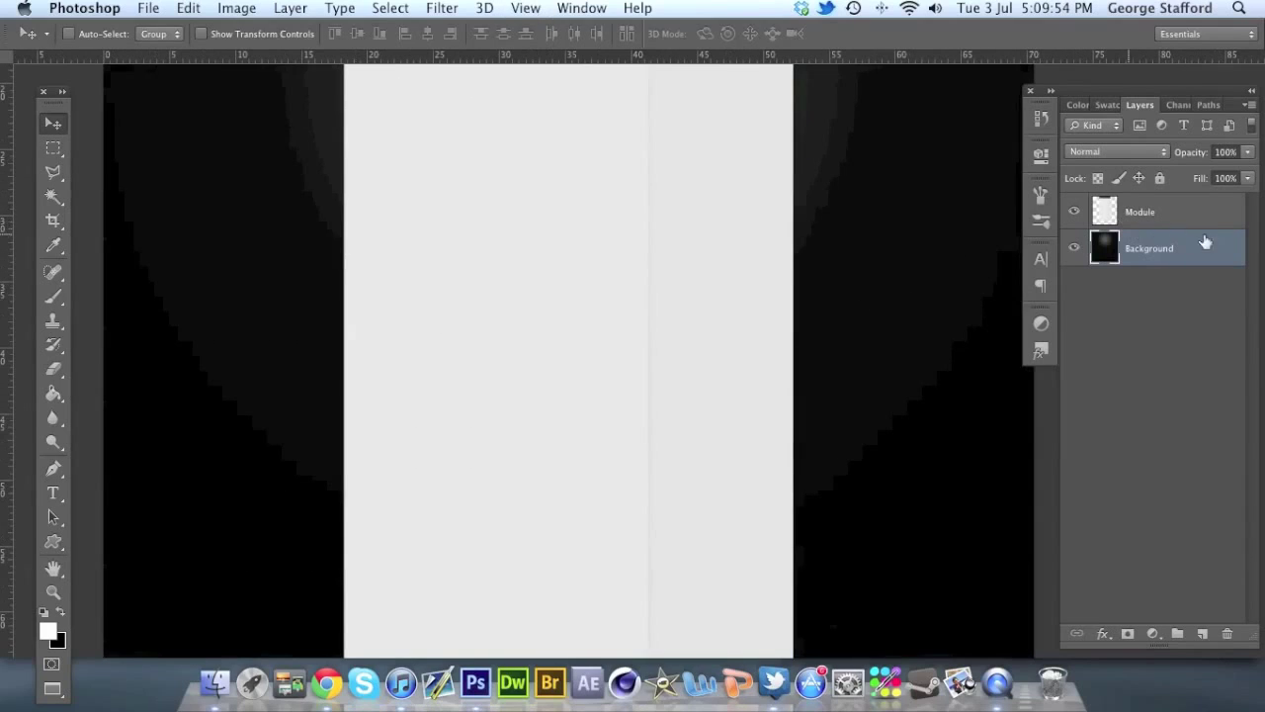
pyautogui.scroll(5, 682, 324)
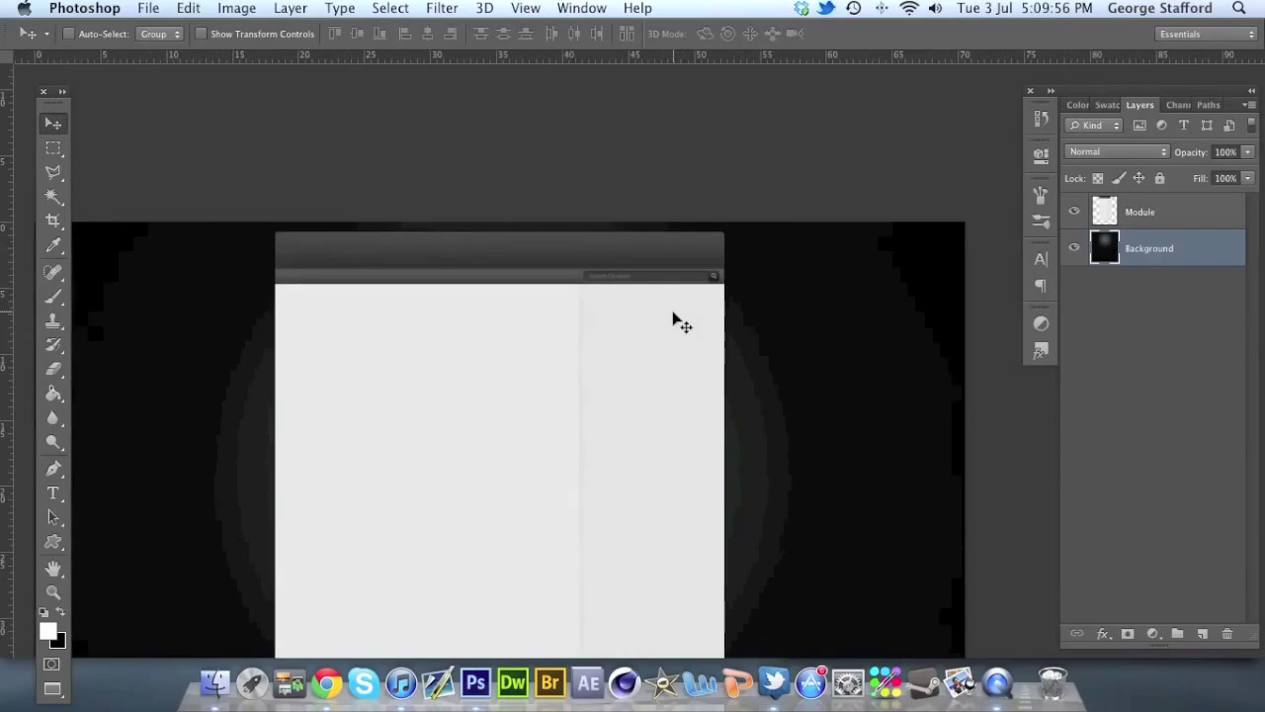
pyautogui.scroll(-3, 678, 320)
pyautogui.hscroll(4, 678, 323)
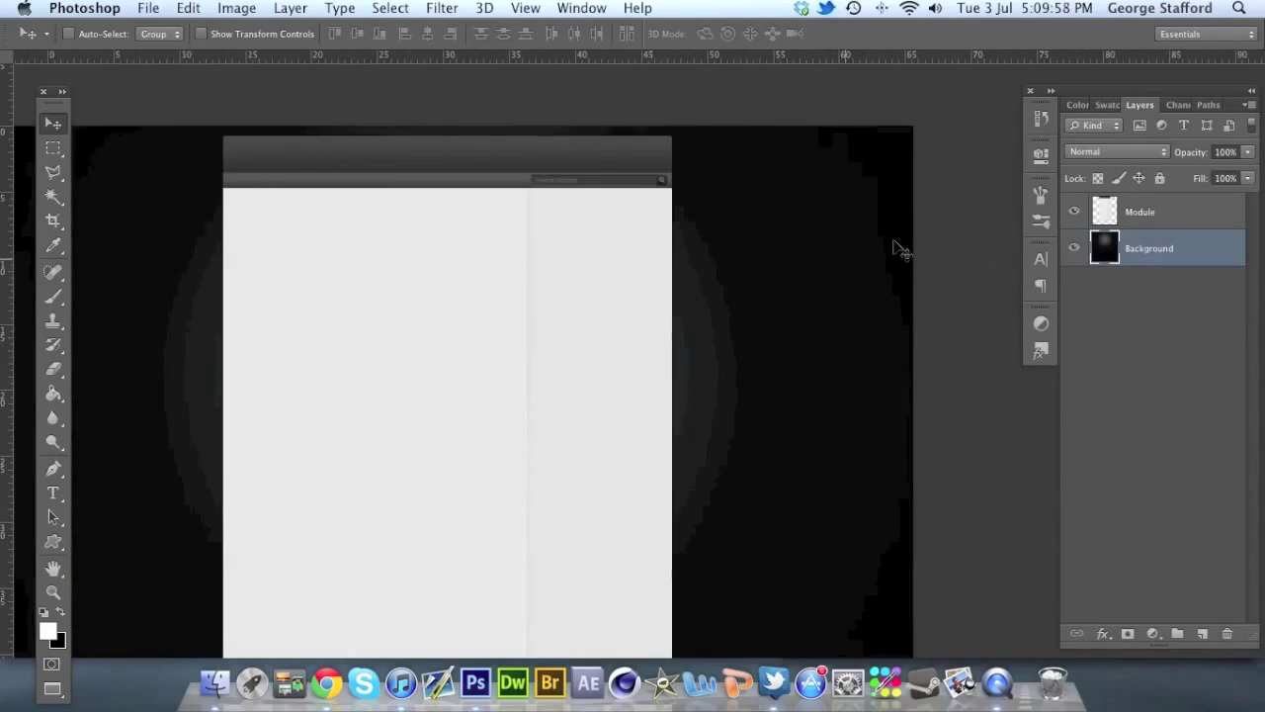
# Reselect the Background layer, dock the Tools panel to the left edge, and open Background's layer styles.
pyautogui.click(1132, 216)
pyautogui.click(1156, 259)
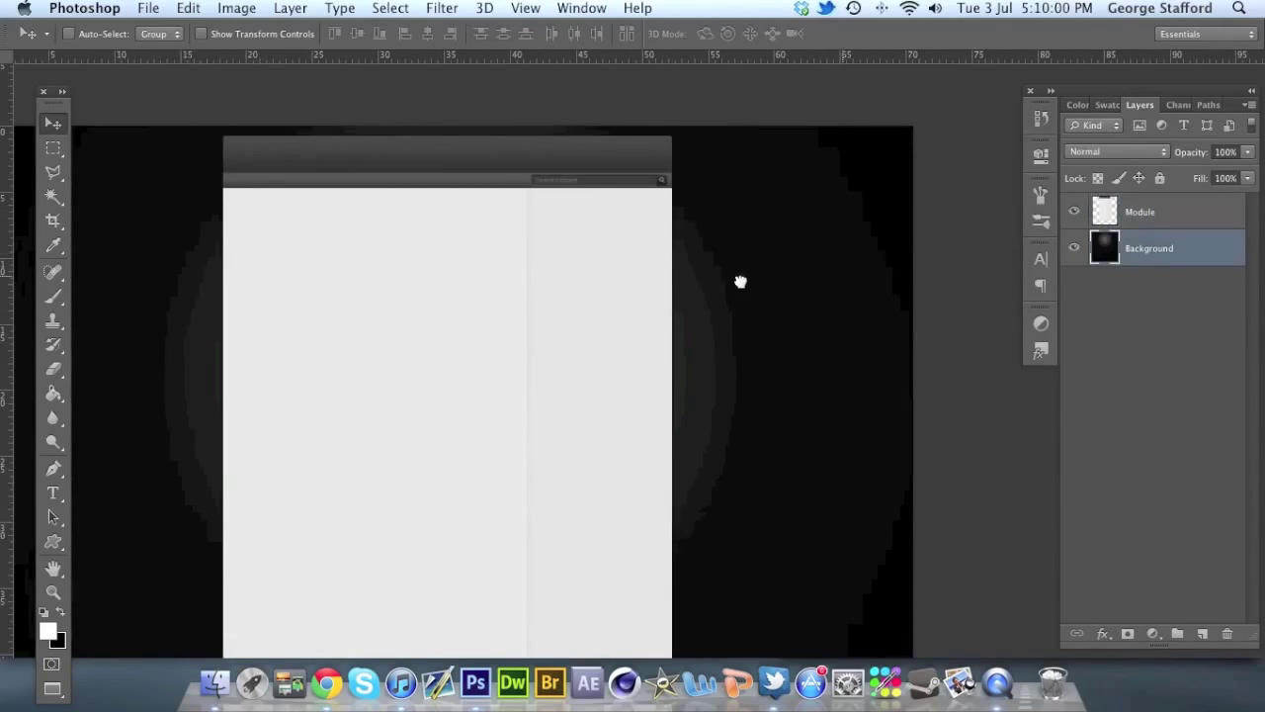
pyautogui.moveTo(51, 92); pyautogui.dragTo(28, 89)
pyautogui.scroll(-2, 658, 438)
pyautogui.hscroll(-2, 658, 438)
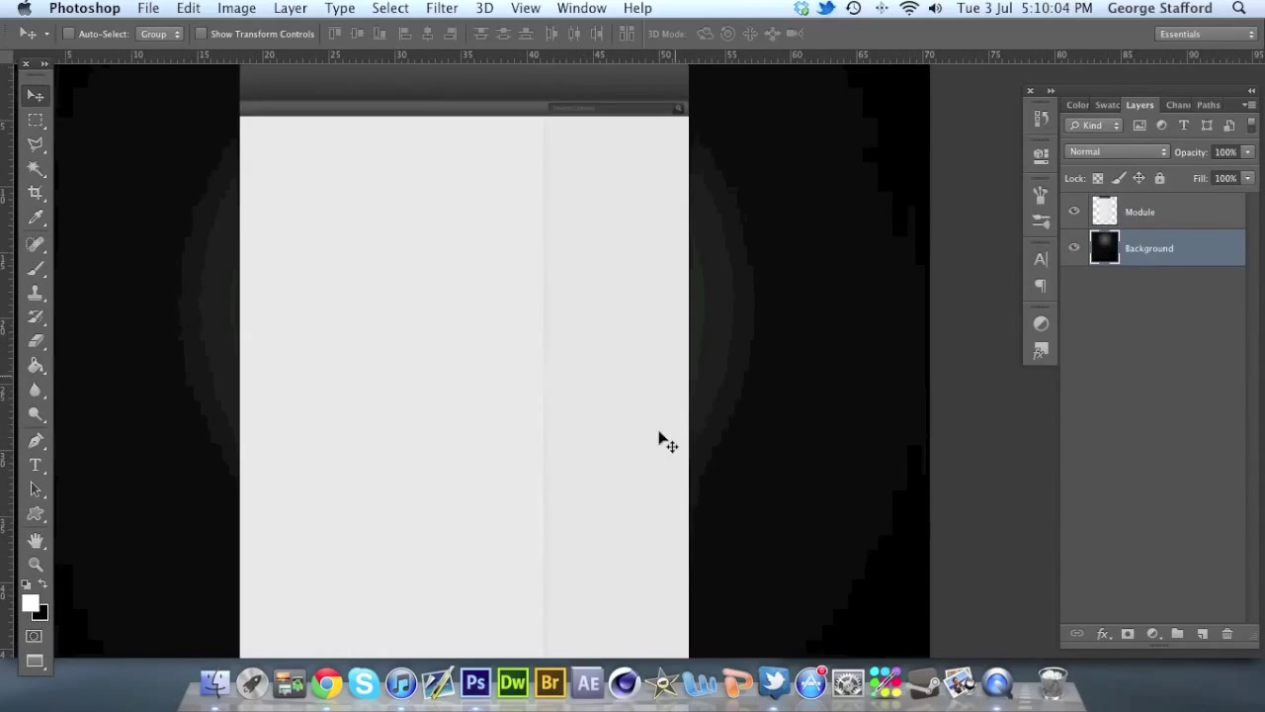
pyautogui.scroll(2, 658, 438)
pyautogui.hscroll(-2, 659, 438)
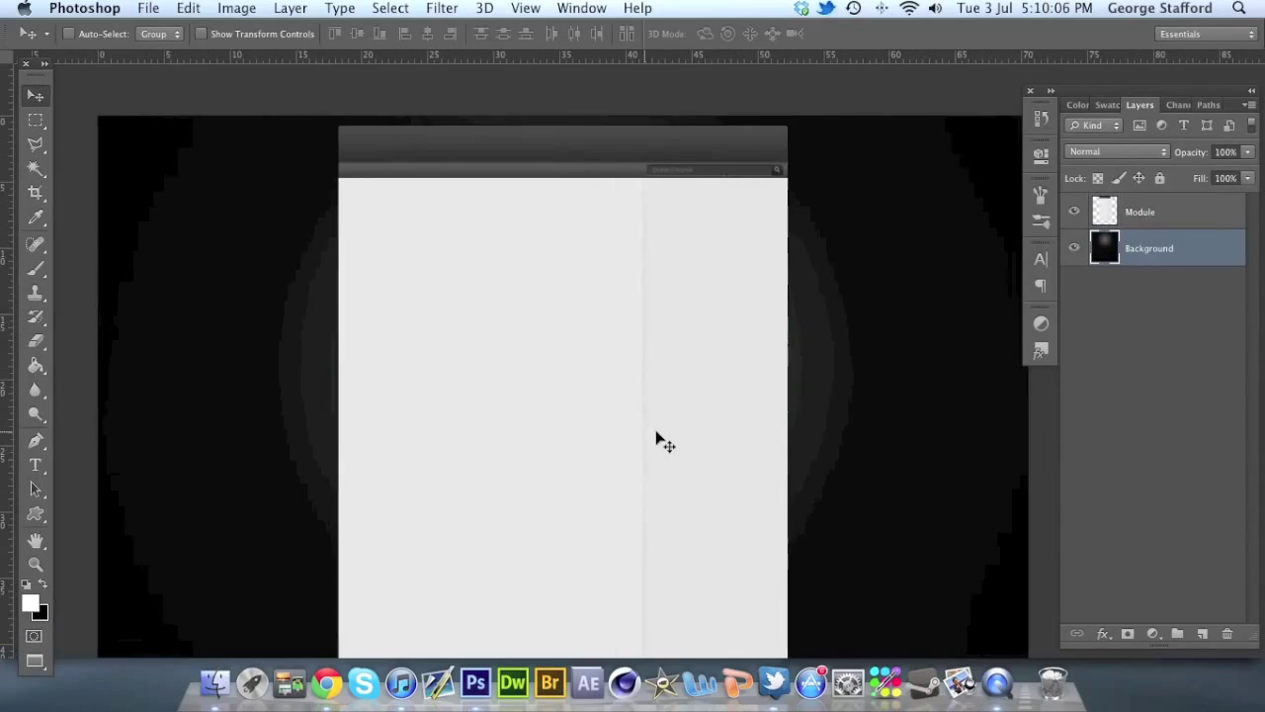
pyautogui.hscroll(1, 657, 439)
pyautogui.hscroll(-2, 658, 438)
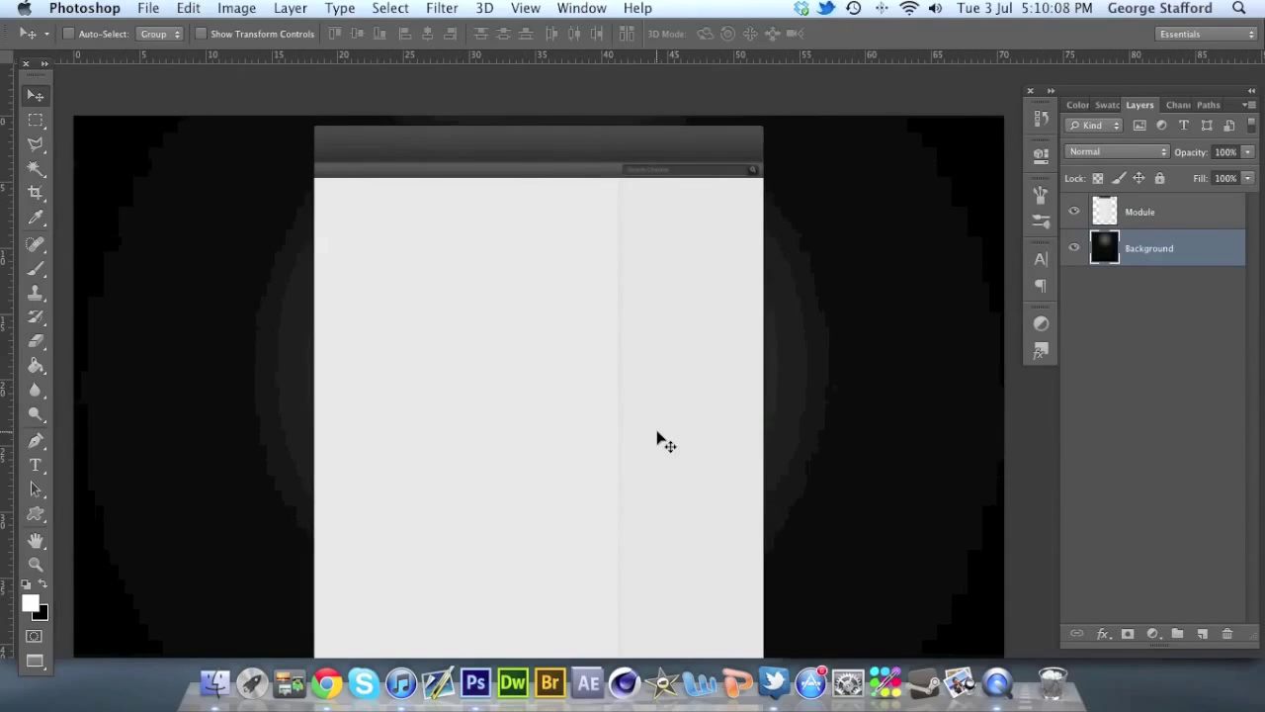
pyautogui.hscroll(2, 658, 437)
pyautogui.scroll(-1, 658, 438)
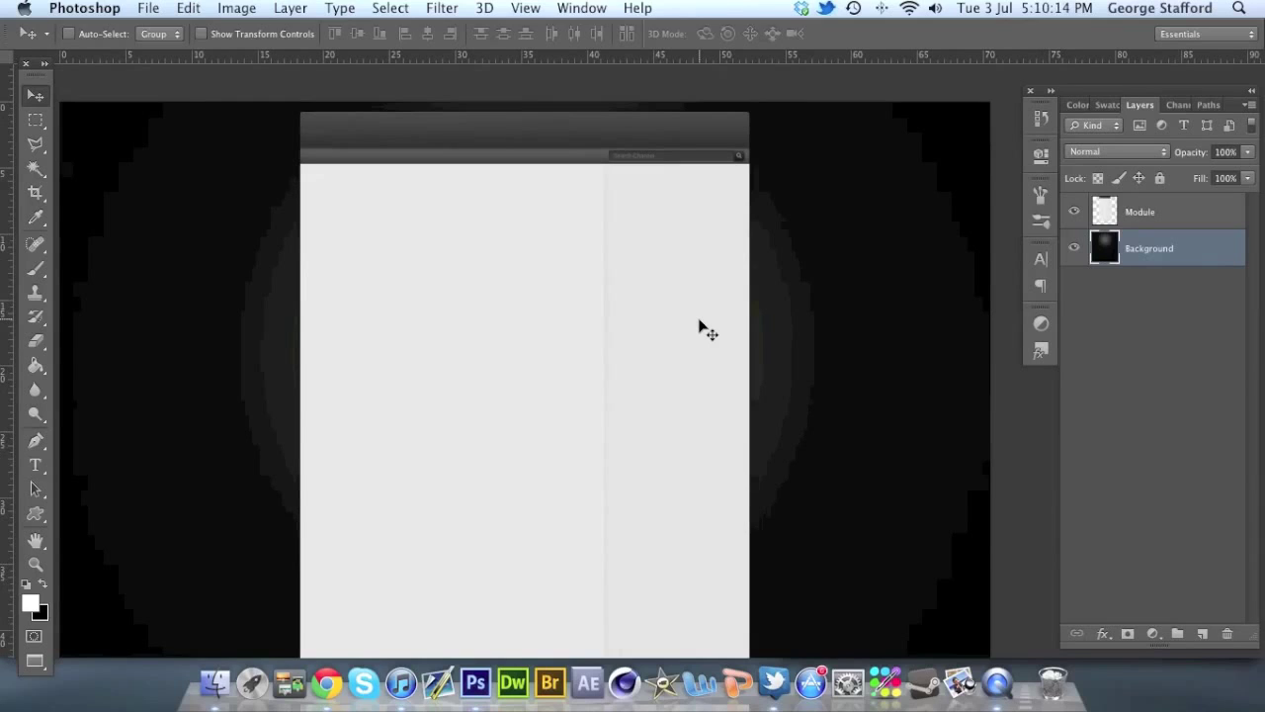
pyautogui.doubleClick(1234, 256)
# Enable a black-to-white linear Gradient Overlay at 90° on Background and reposition it on the canvas.
pyautogui.moveTo(975, 36); pyautogui.dragTo(921, 35)
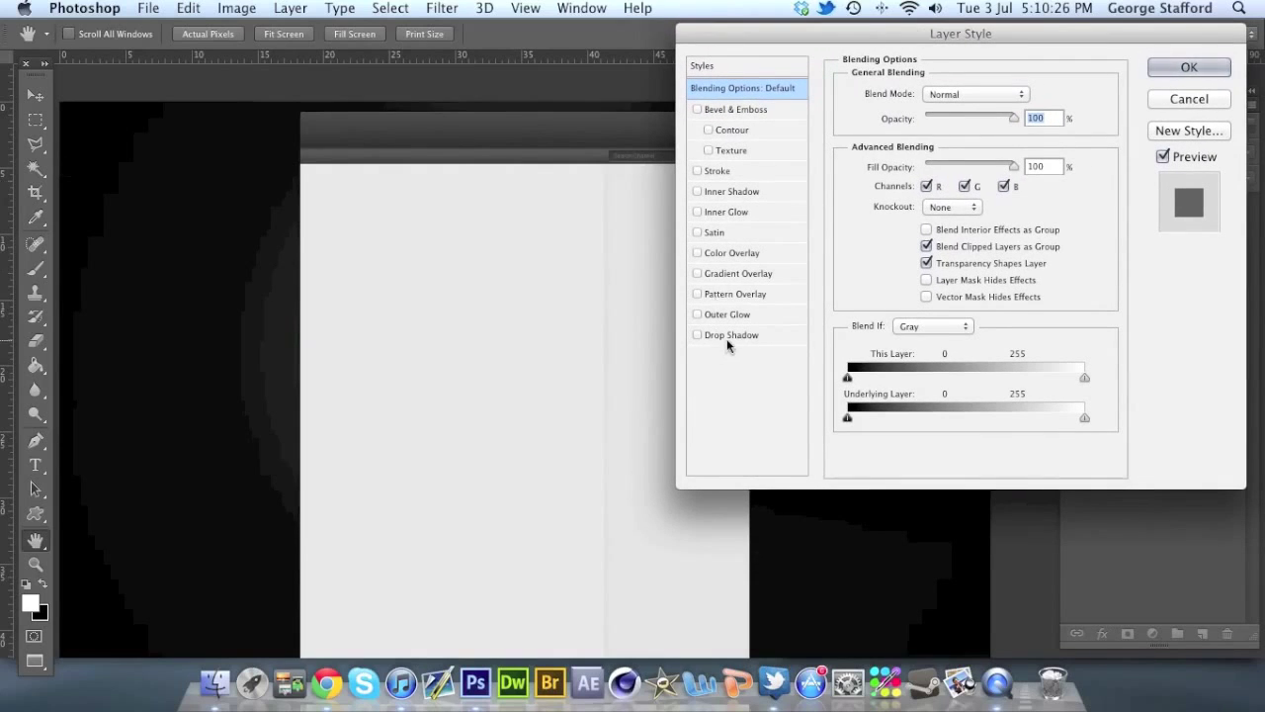
pyautogui.click(721, 275)
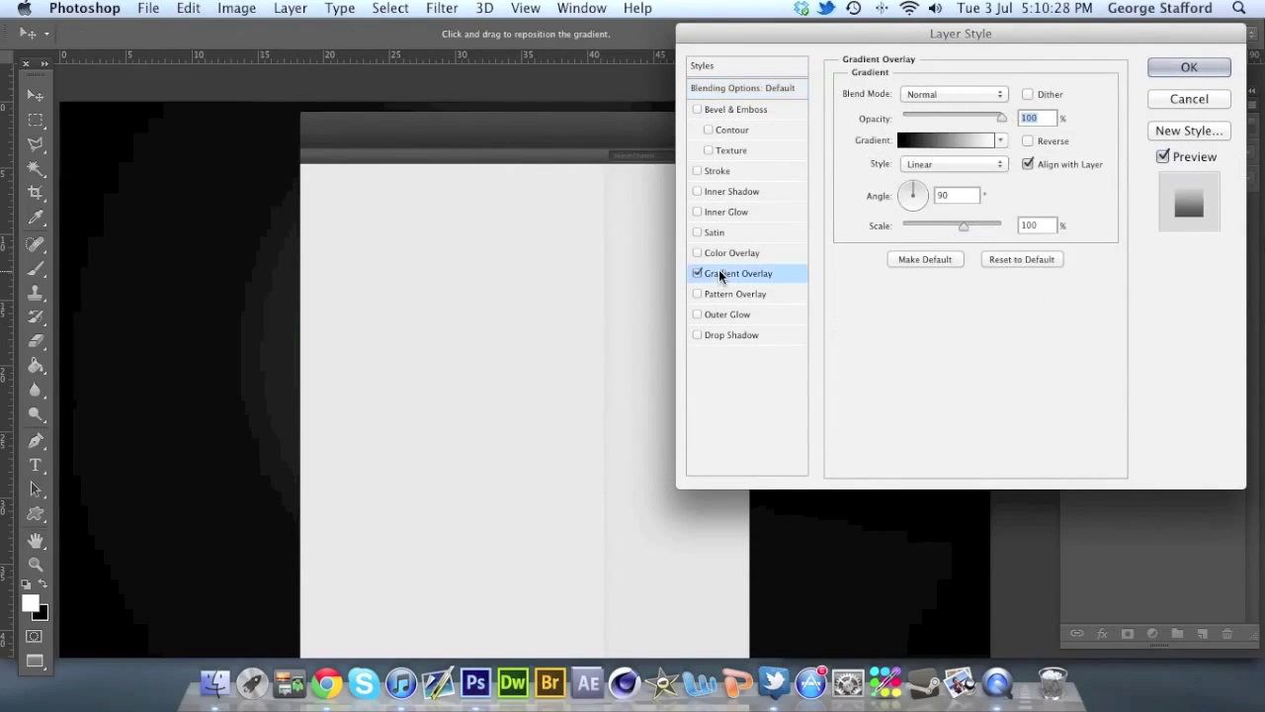
pyautogui.moveTo(335, 305); pyautogui.dragTo(926, 142)
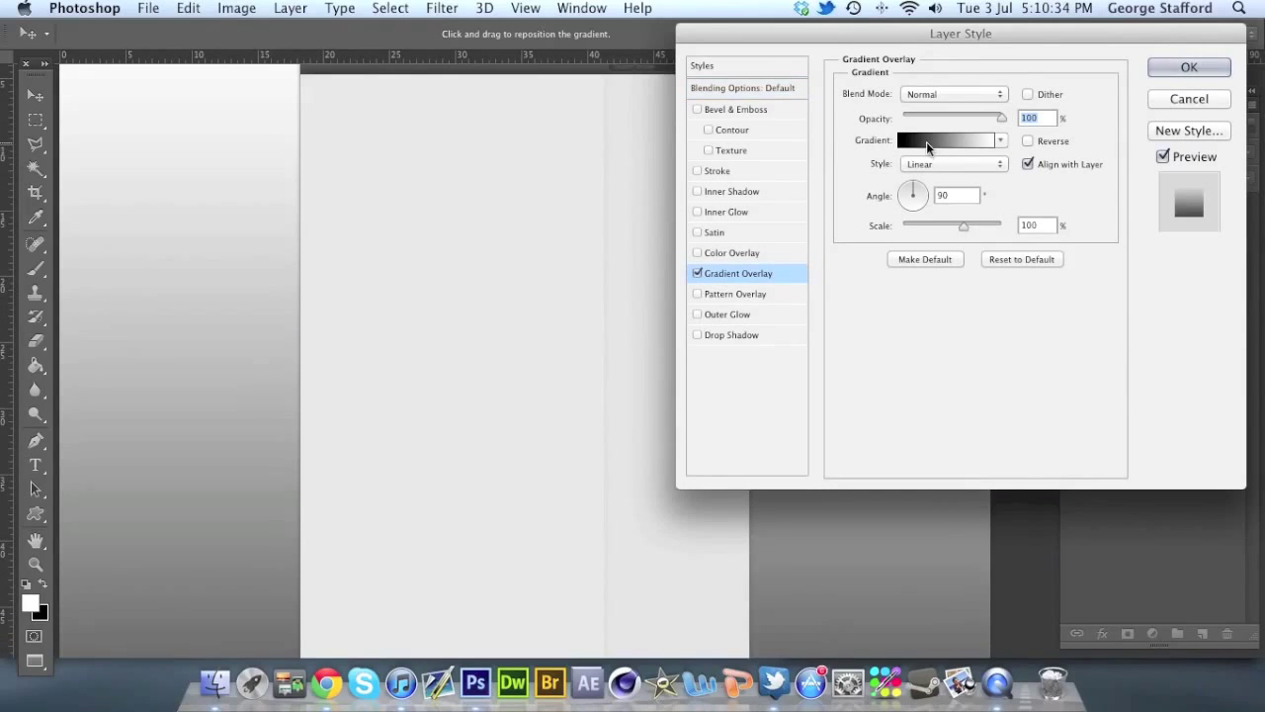
# In the Gradient Editor, try several gradient presets and settle on the light-to-dark blue one.
pyautogui.click(927, 142)
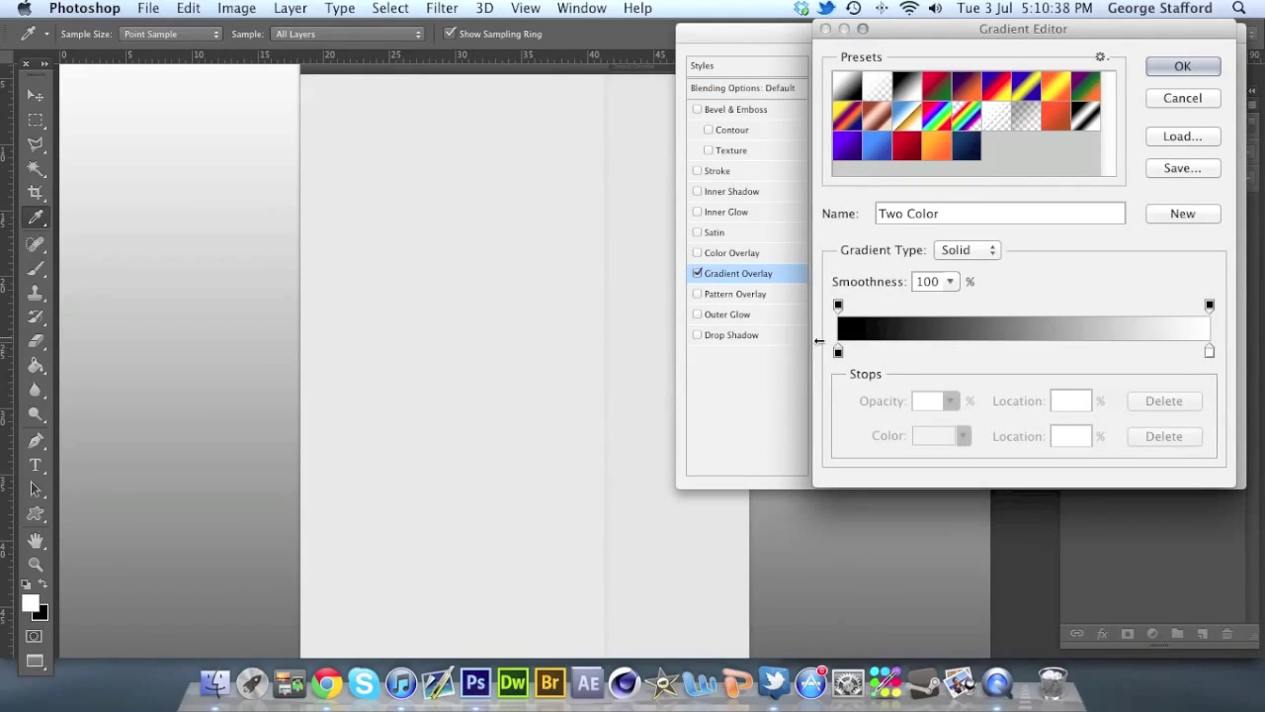
pyautogui.click(1161, 215)
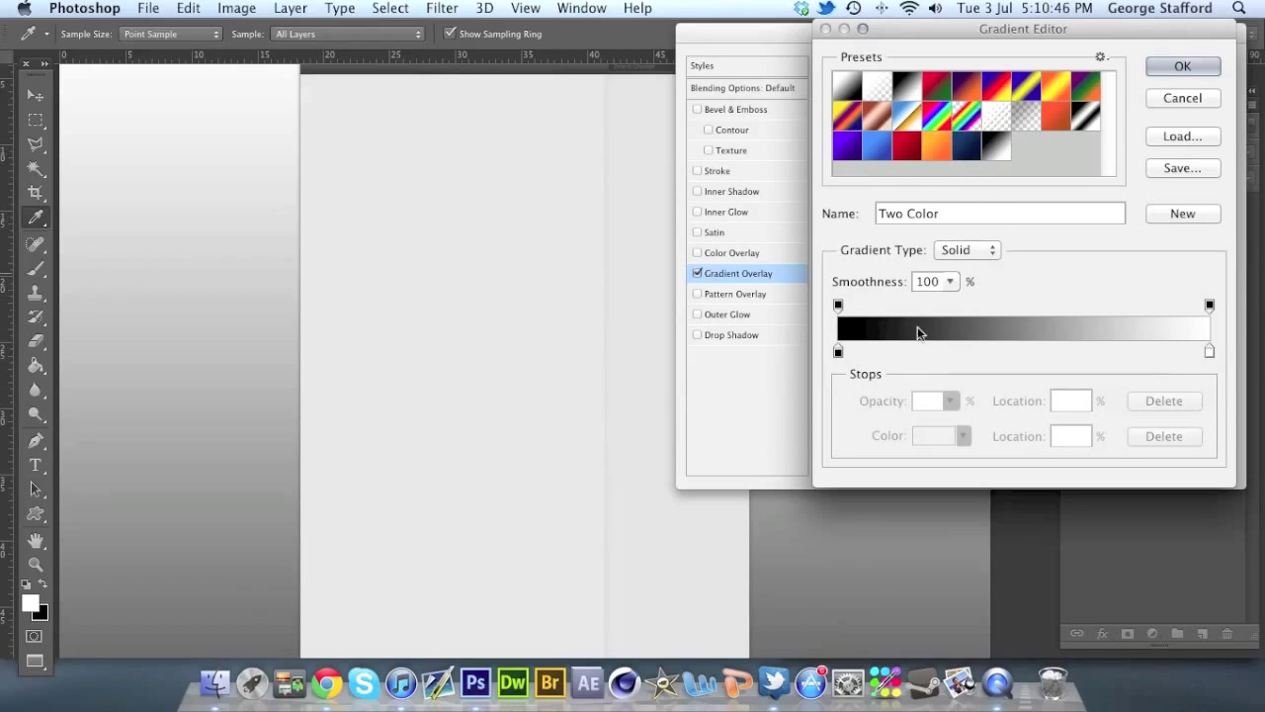
pyautogui.click(964, 145)
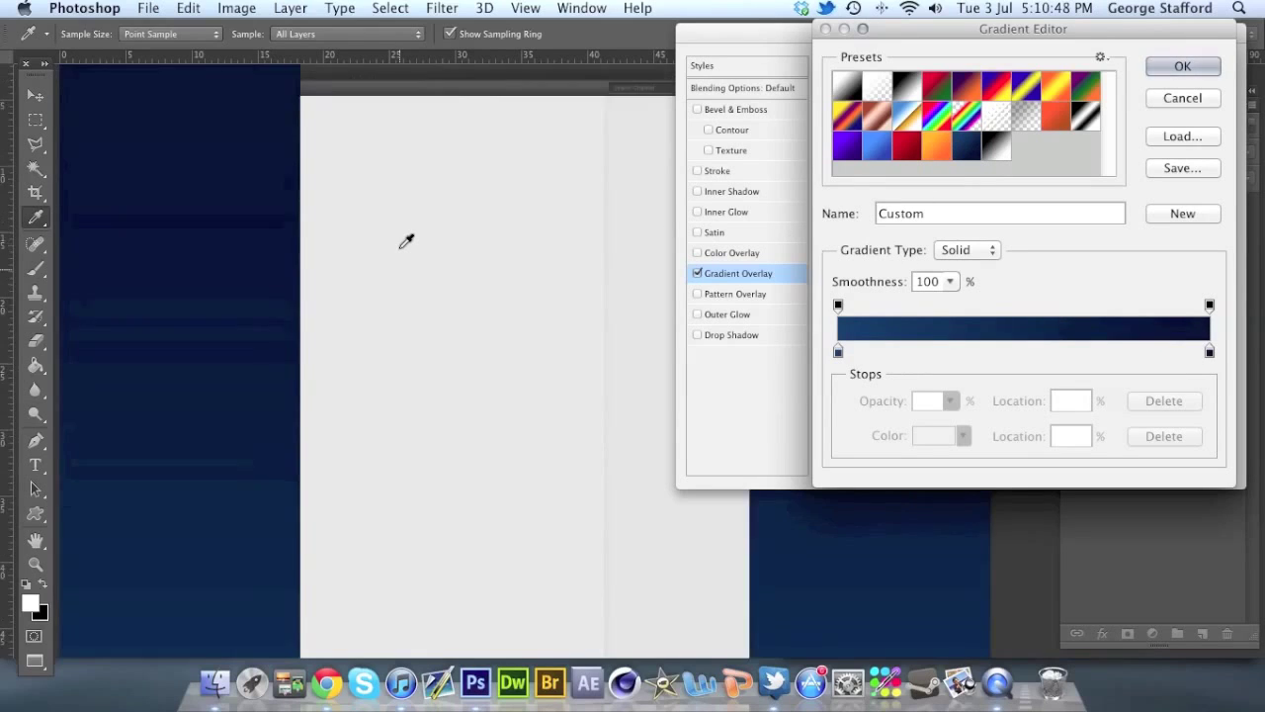
pyautogui.click(941, 150)
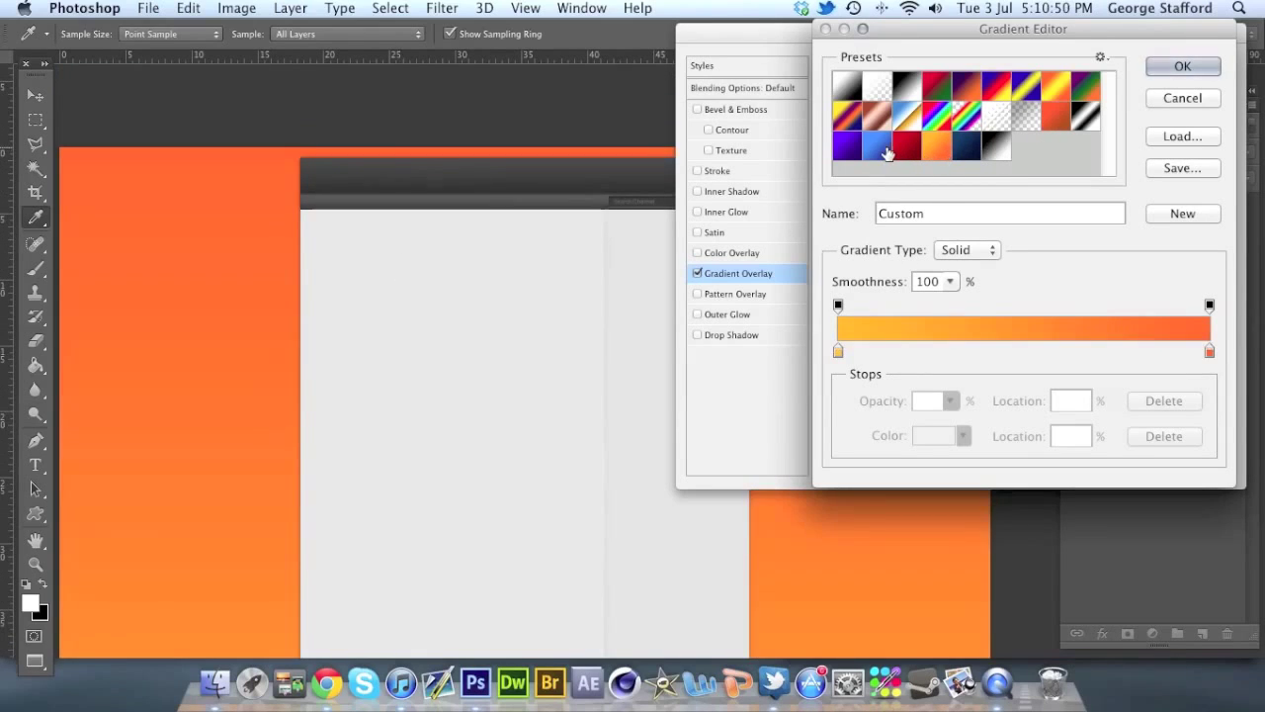
pyautogui.click(884, 152)
pyautogui.scroll(-10, 494, 254)
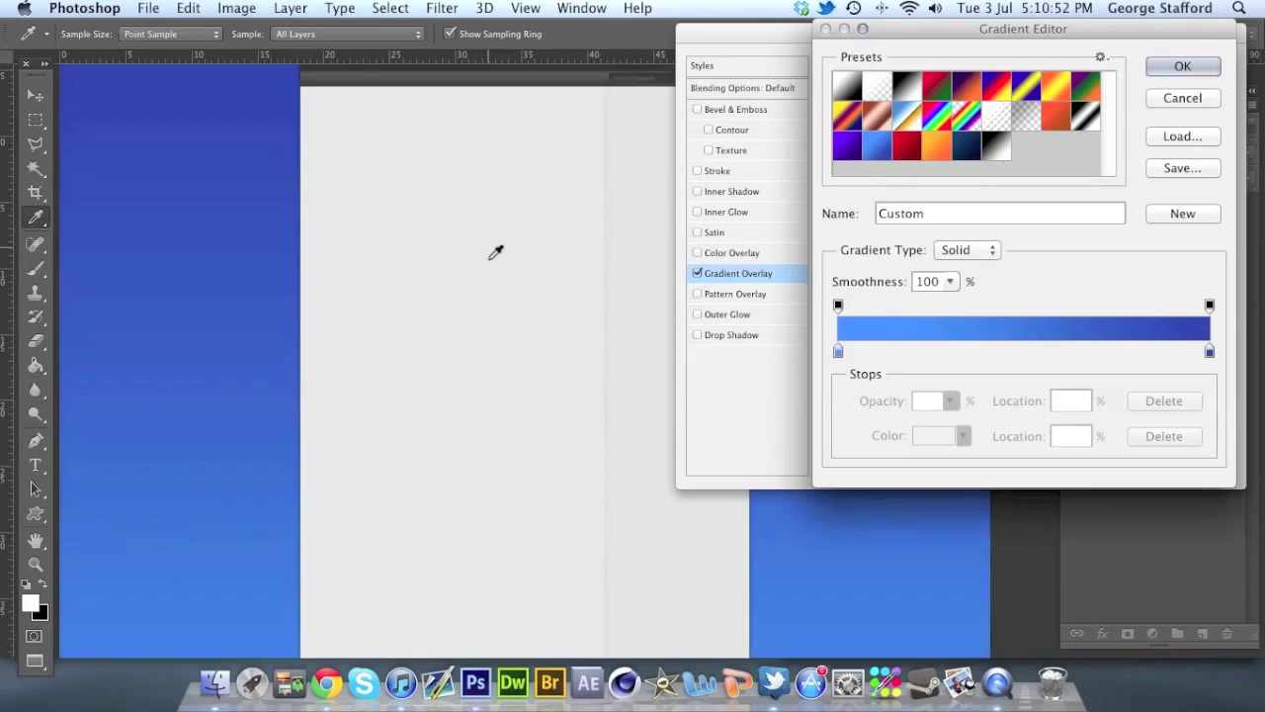
pyautogui.scroll(10, 496, 251)
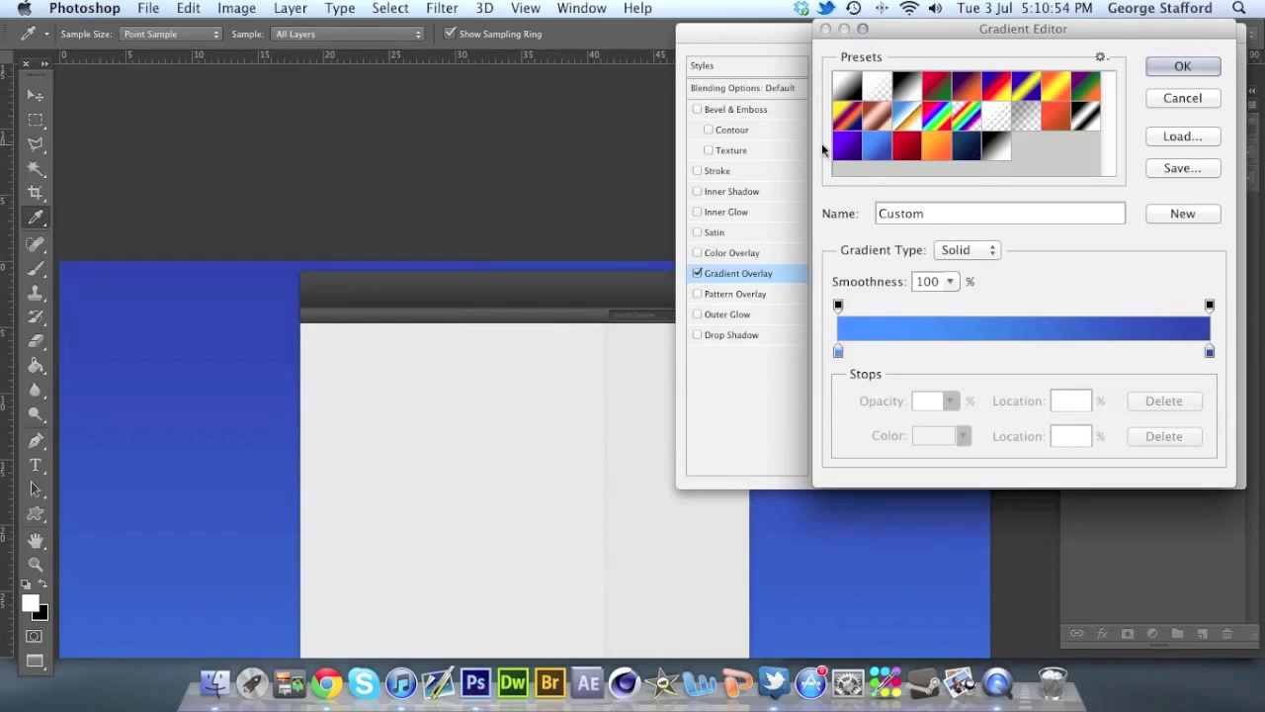
pyautogui.click(858, 156)
pyautogui.click(967, 156)
pyautogui.click(939, 158)
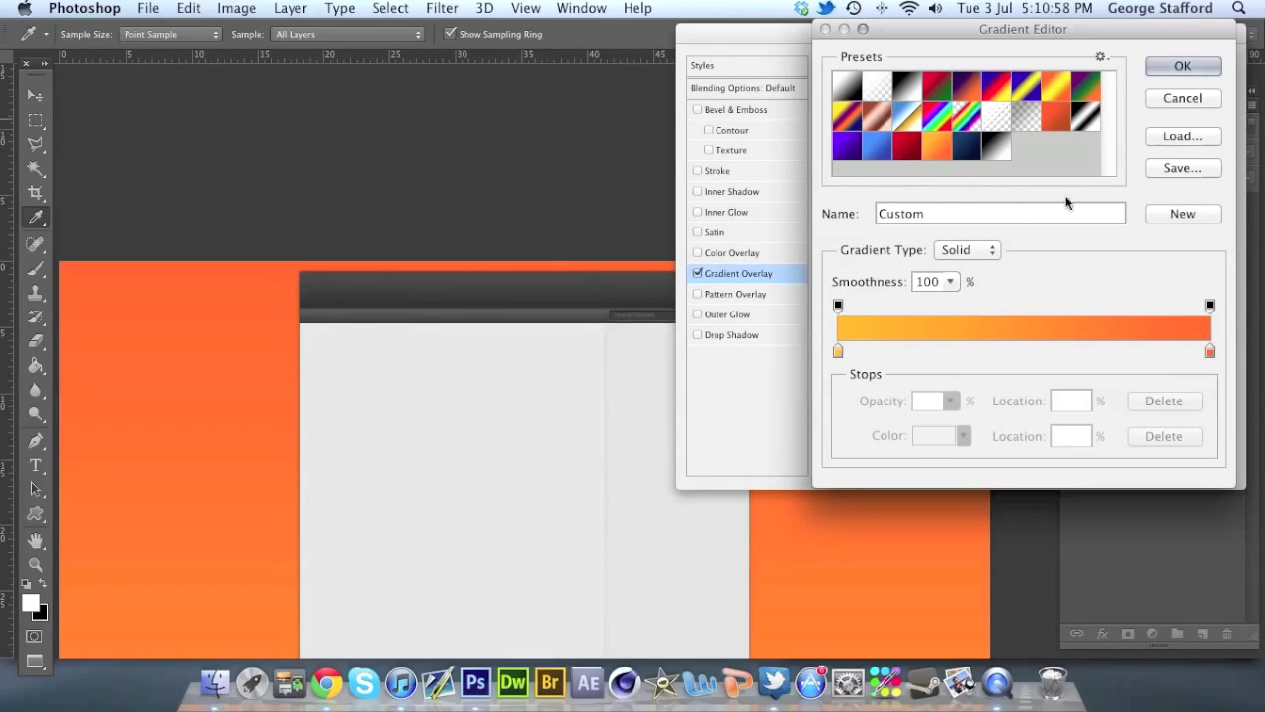
pyautogui.click(941, 91)
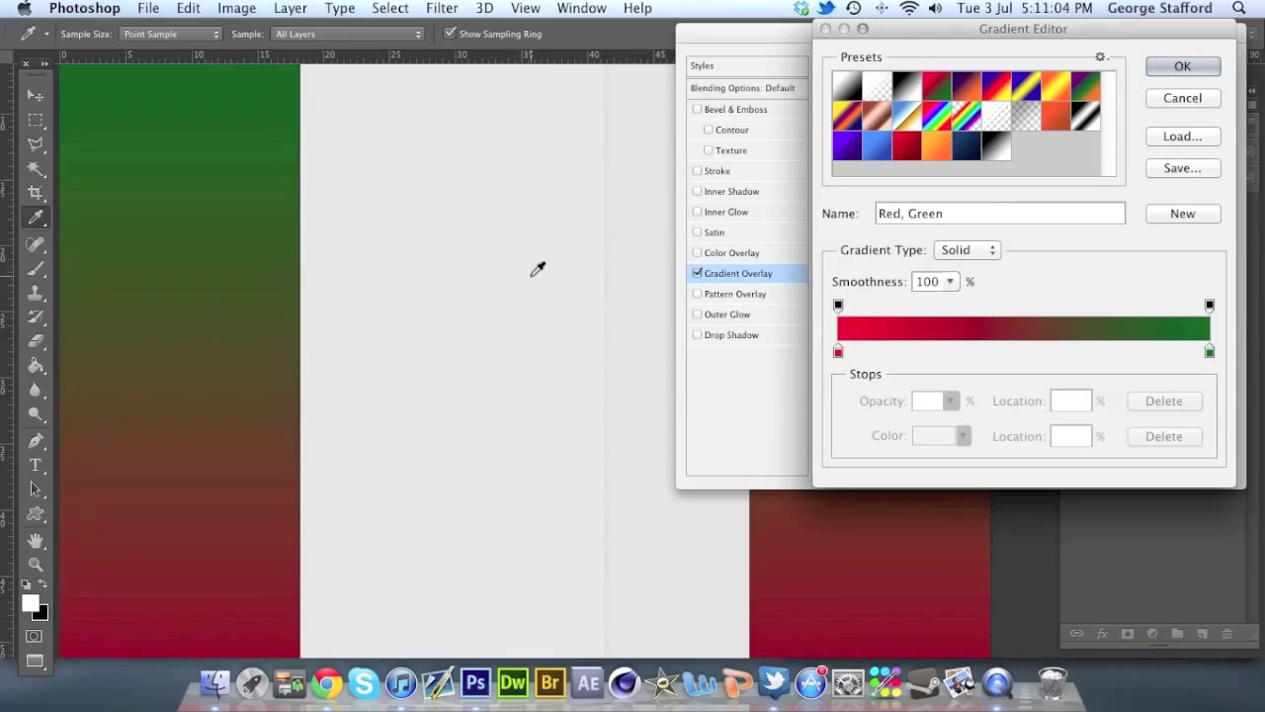
pyautogui.click(876, 145)
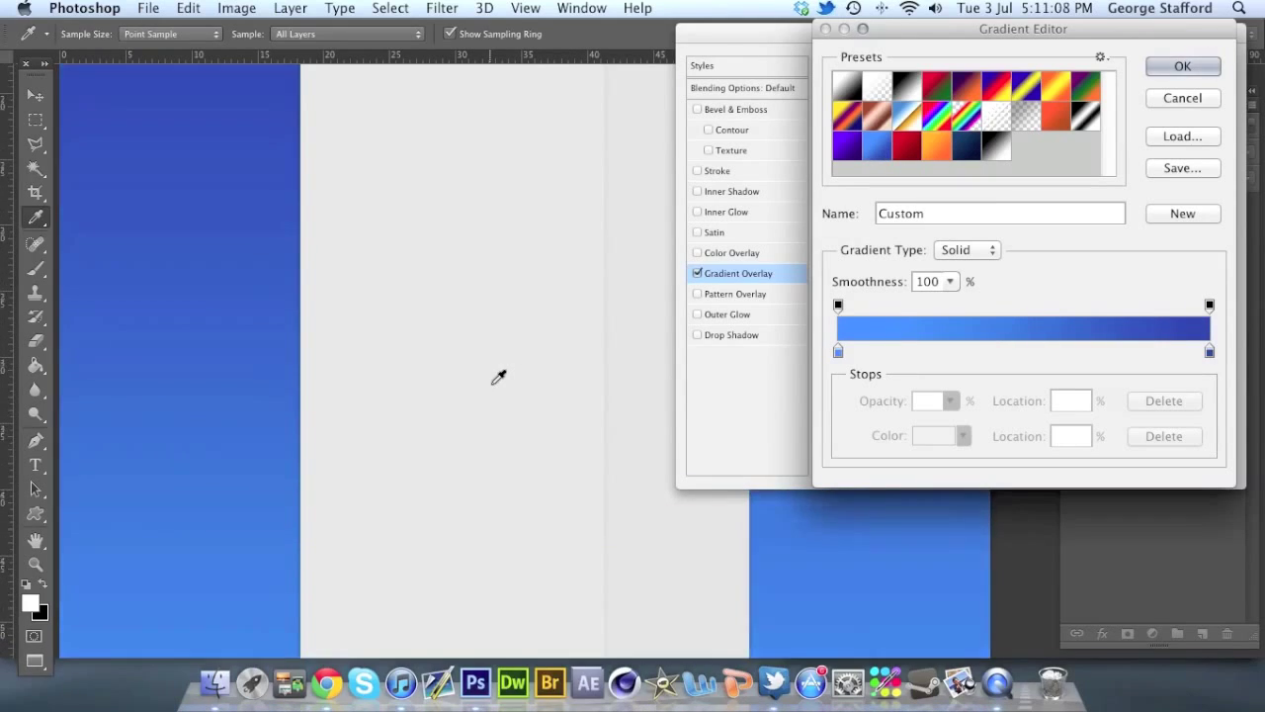
# Recolour the gradient stops from bright orange (ff8a00) to dark orange-brown (9b4d00).
pyautogui.click(838, 351)
pyautogui.doubleClick(838, 352)
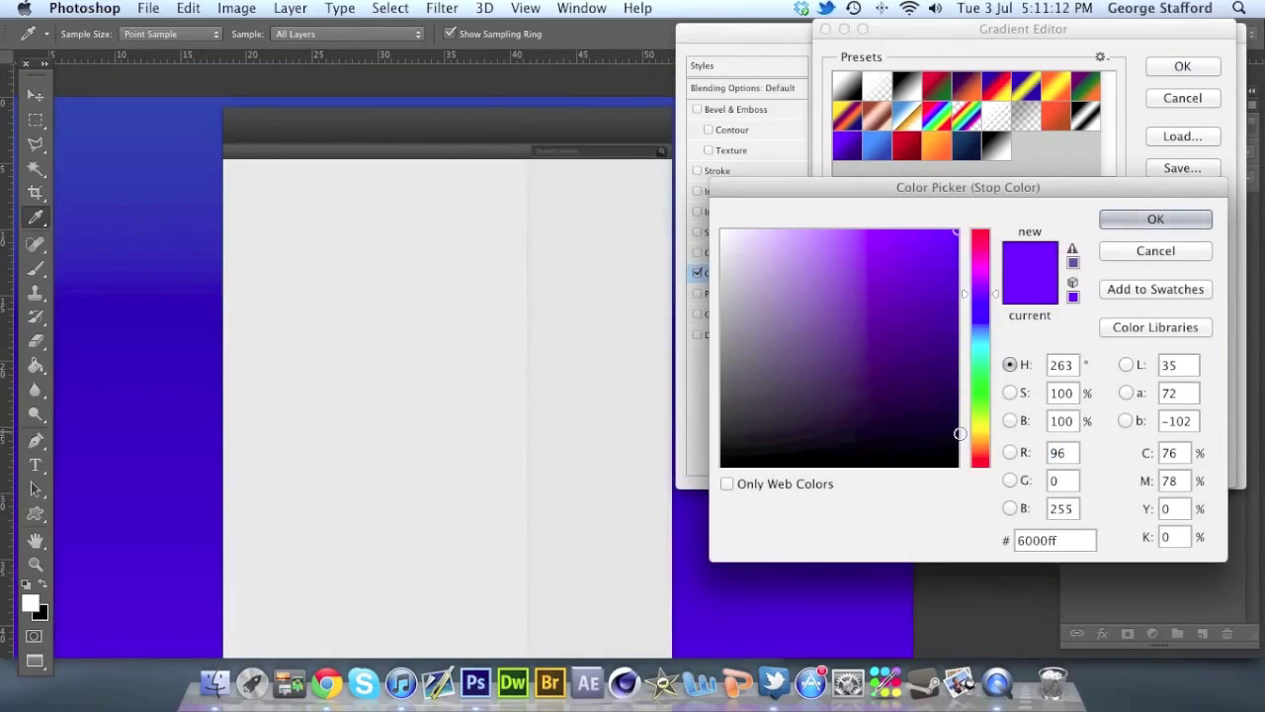
pyautogui.moveTo(984, 419)
pyautogui.mouseDown()
pyautogui.moveTo(986, 454)
pyautogui.moveTo(987, 444)
pyautogui.mouseUp()
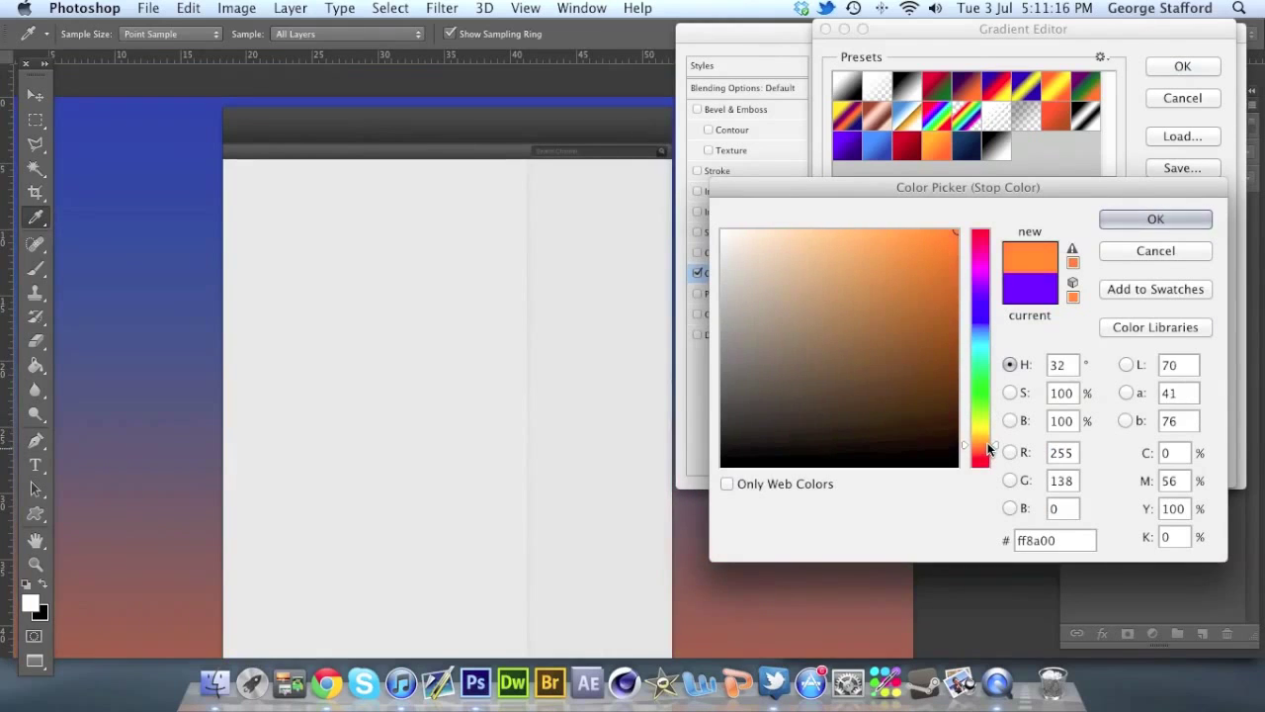
pyautogui.click(1136, 220)
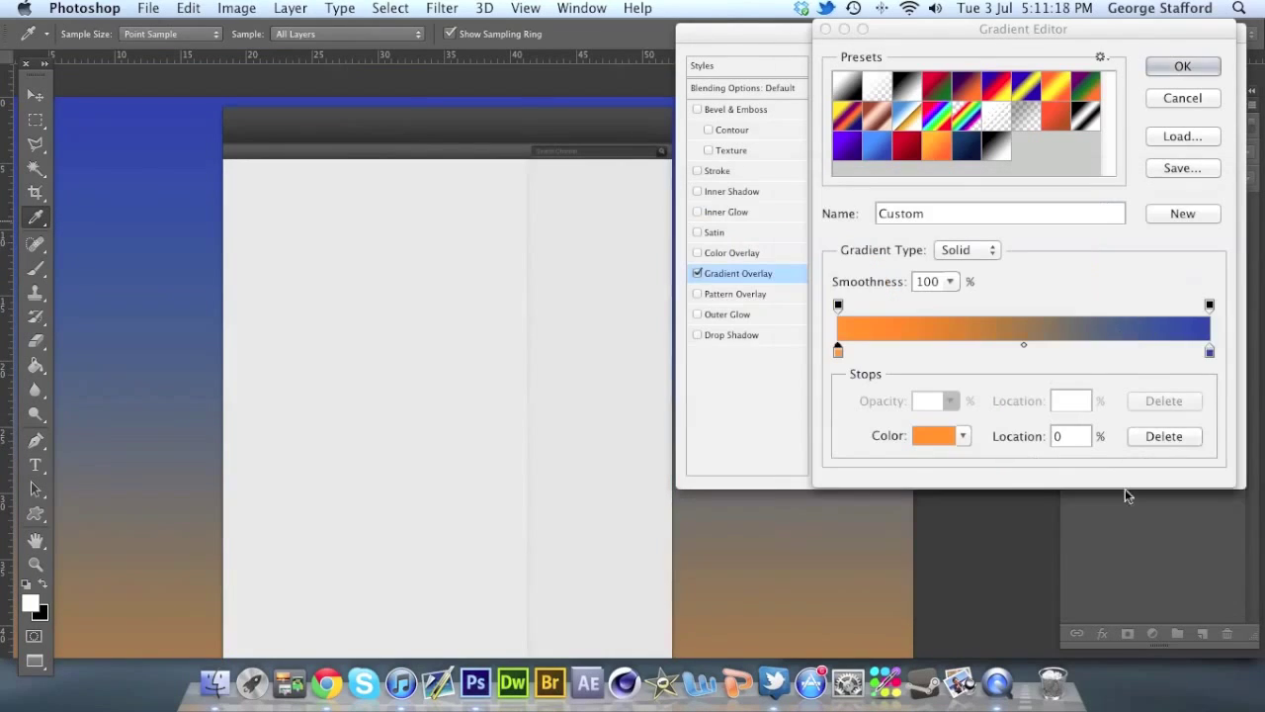
pyautogui.click(1209, 351)
pyautogui.click(935, 435)
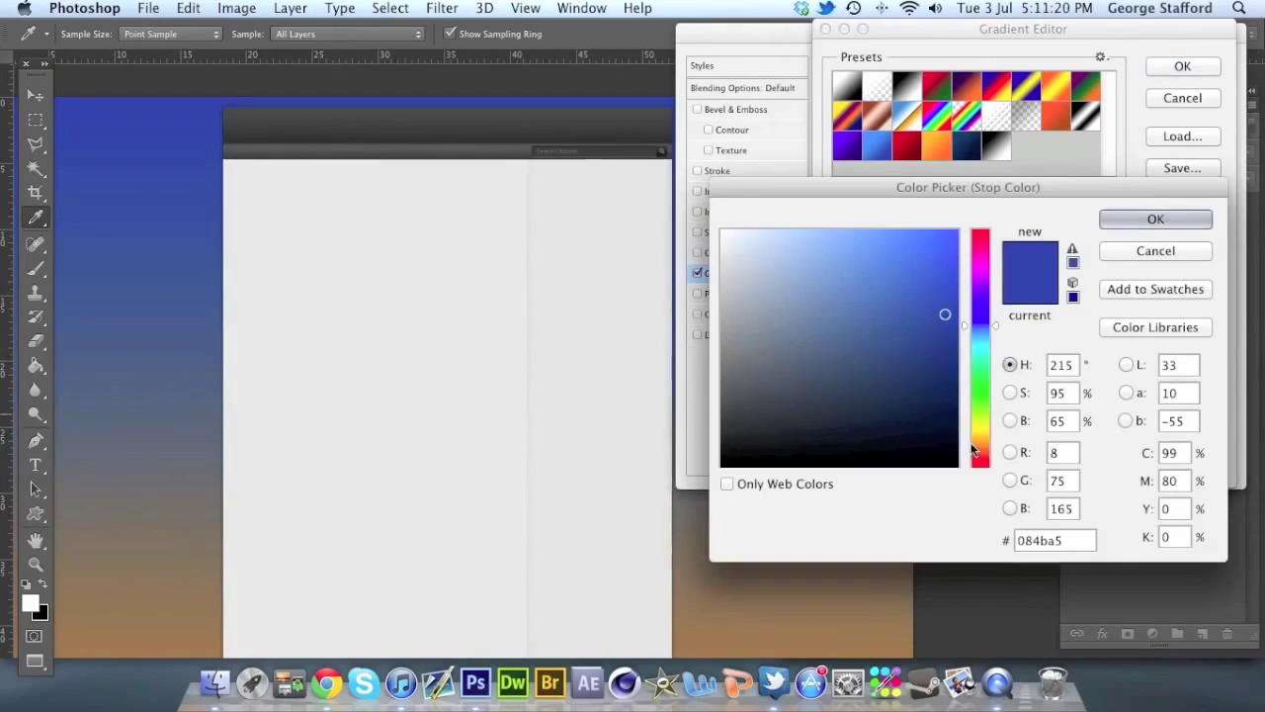
pyautogui.click(986, 447)
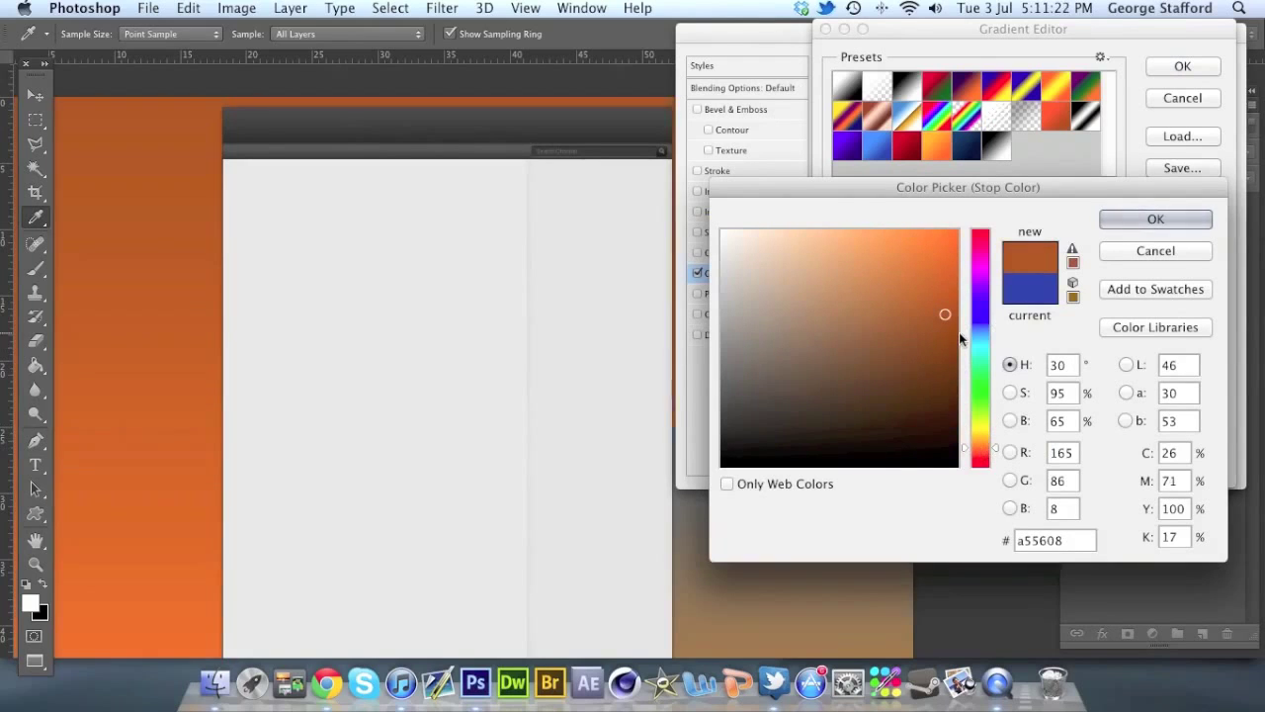
pyautogui.moveTo(950, 327); pyautogui.dragTo(950, 322)
pyautogui.click(1101, 226)
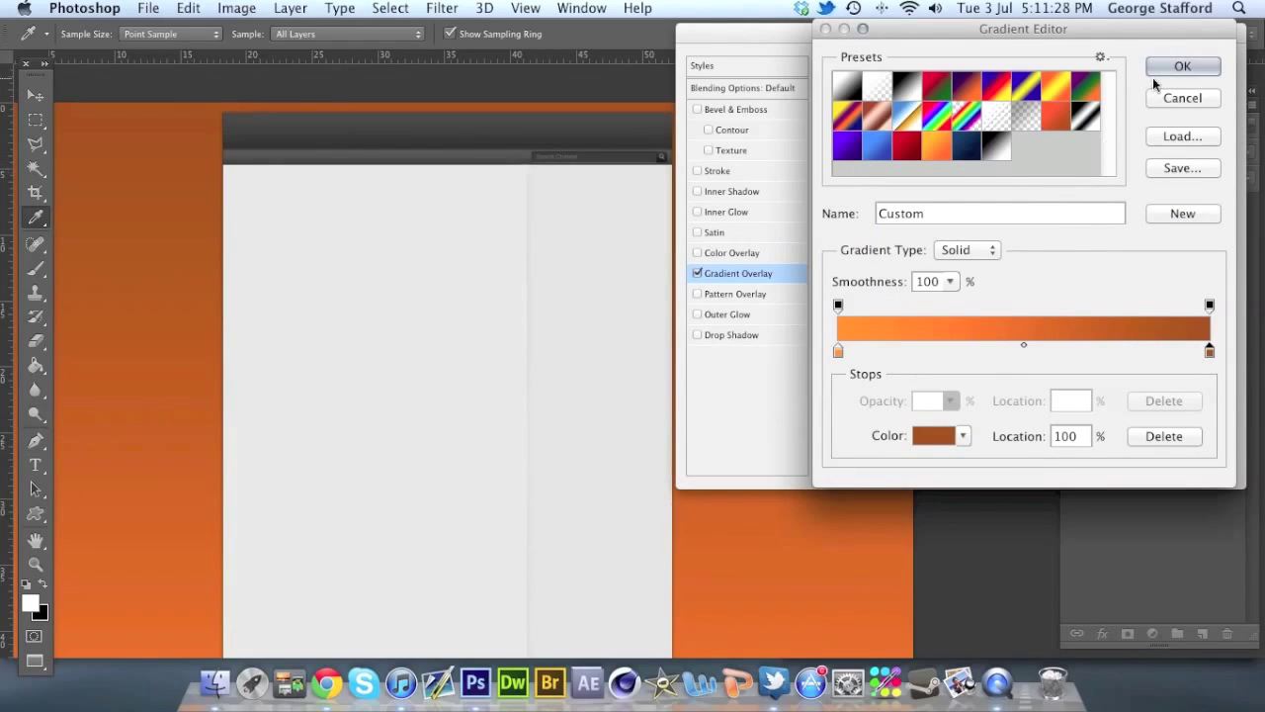
# Confirm the orange gradient, switch the overlay Style to Radial, and set Scale to 132%.
pyautogui.click(1181, 67)
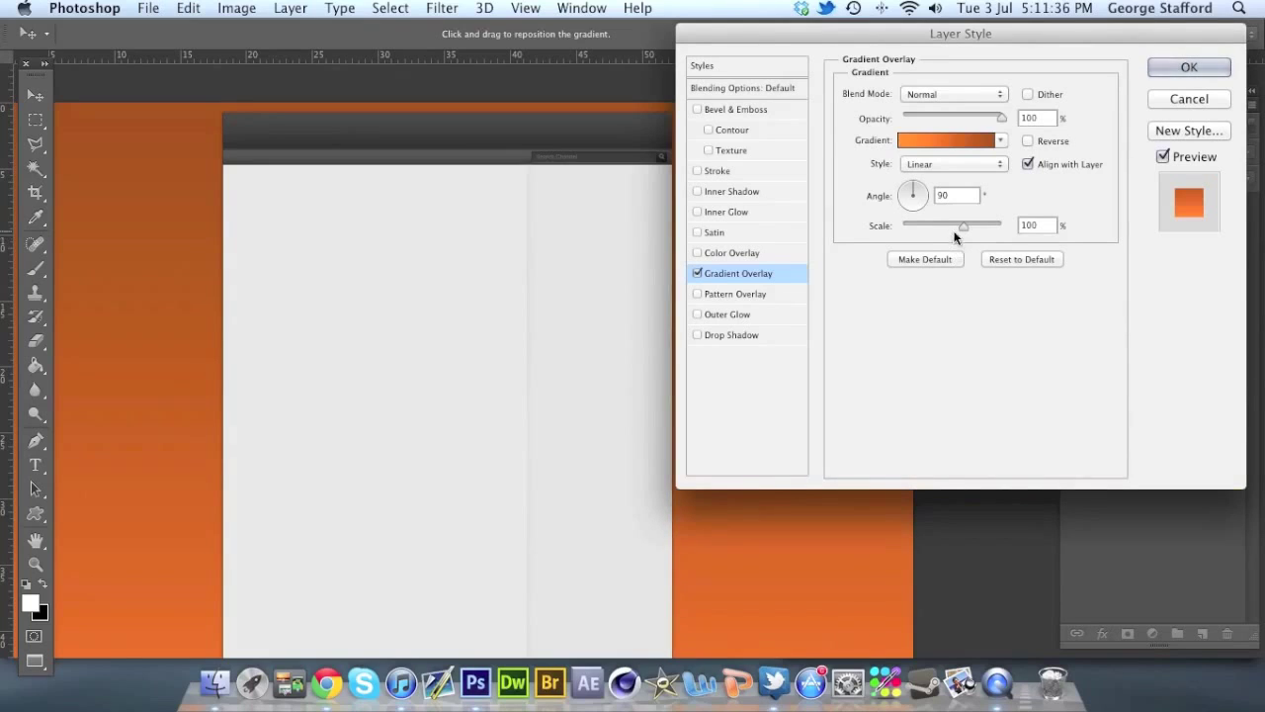
pyautogui.click(951, 164)
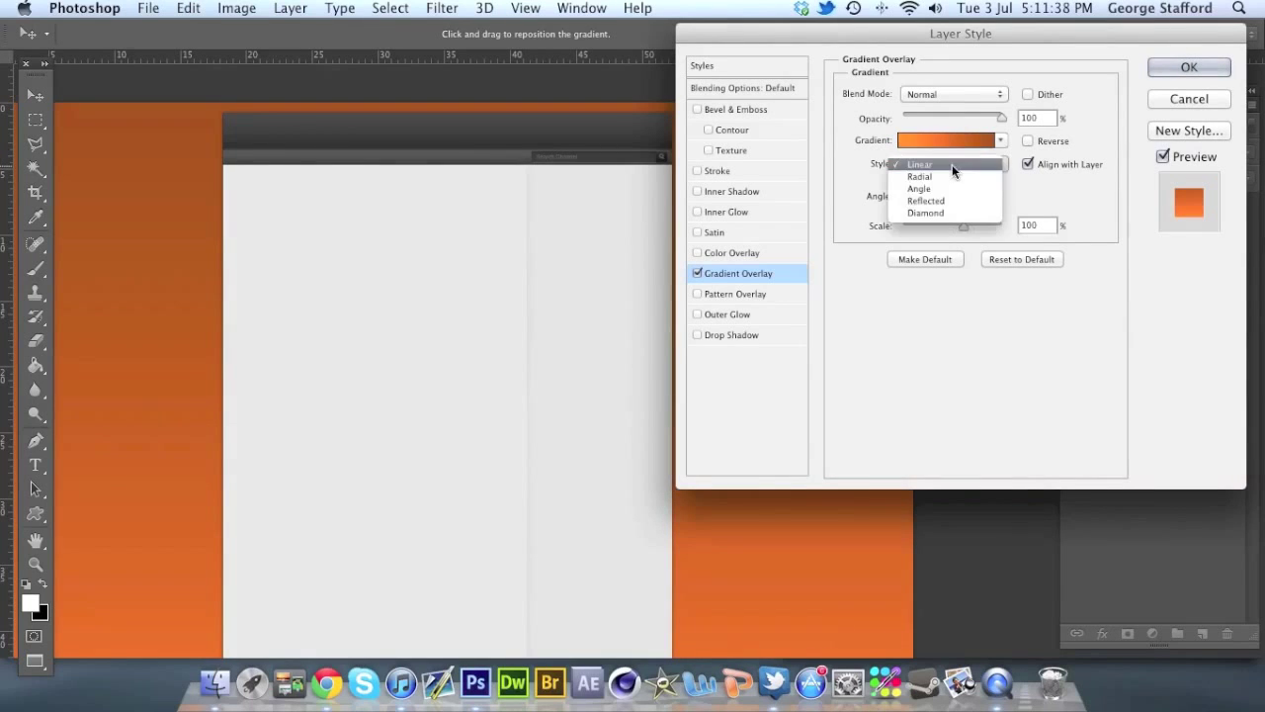
pyautogui.click(950, 175)
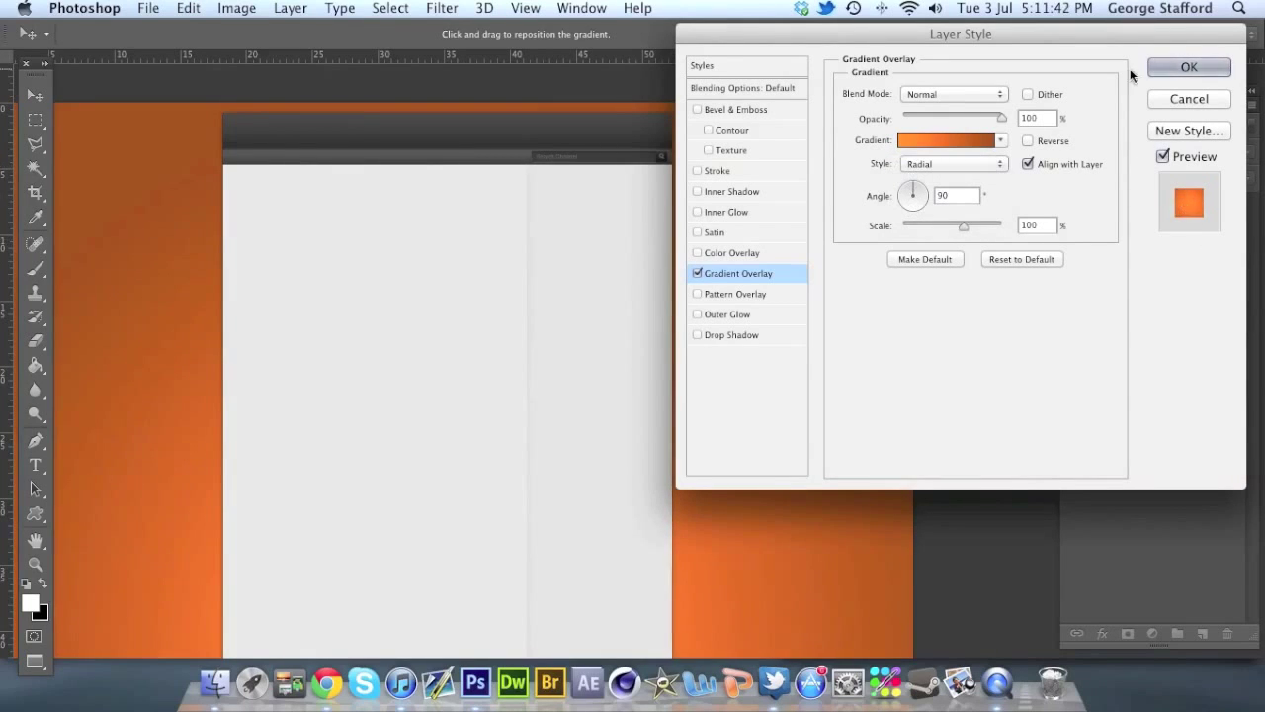
pyautogui.moveTo(928, 32)
pyautogui.mouseDown()
pyautogui.moveTo(906, 527)
pyautogui.moveTo(933, 24)
pyautogui.mouseUp()
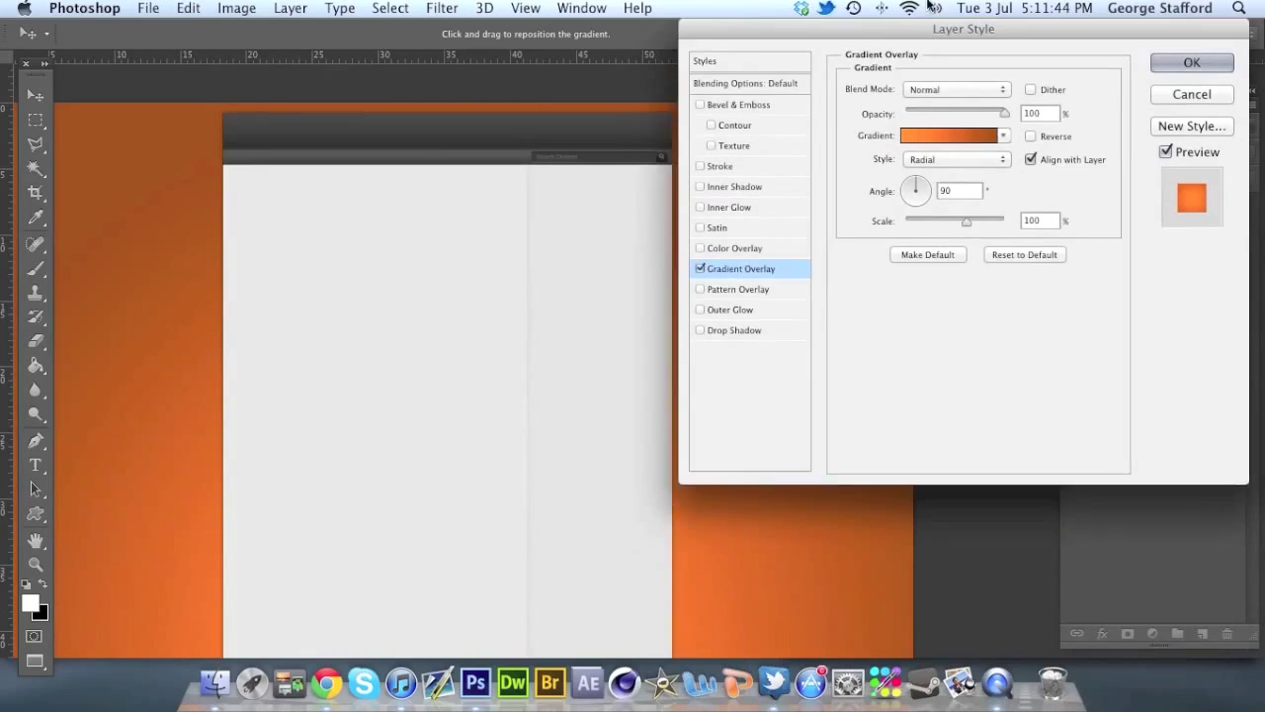
pyautogui.moveTo(964, 219); pyautogui.dragTo(1013, 215)
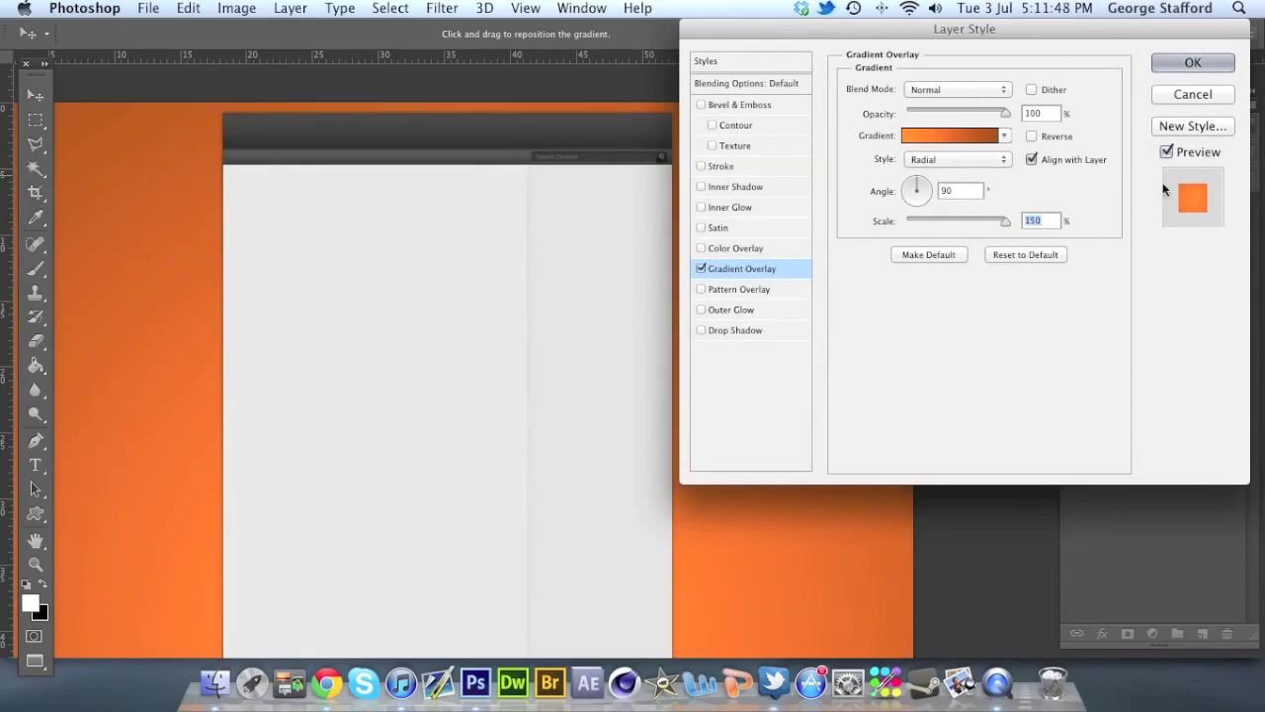
pyautogui.moveTo(993, 220); pyautogui.dragTo(981, 227)
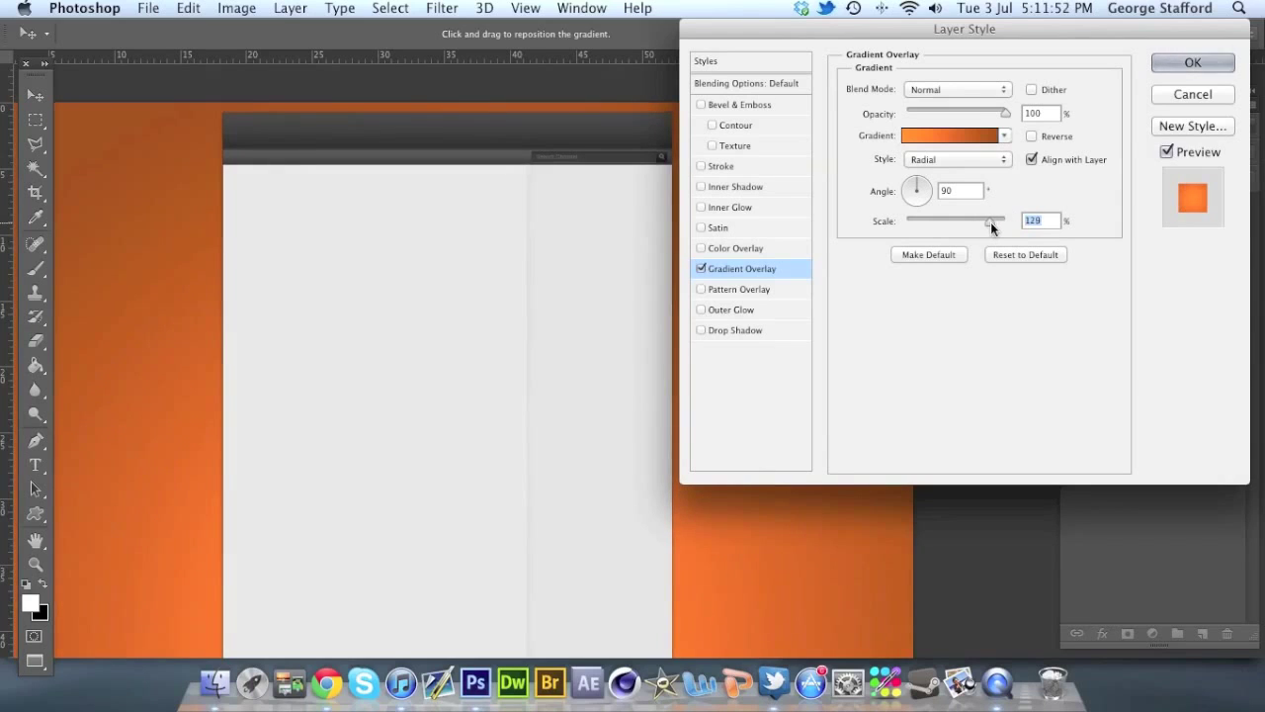
pyautogui.moveTo(993, 227); pyautogui.dragTo(994, 227)
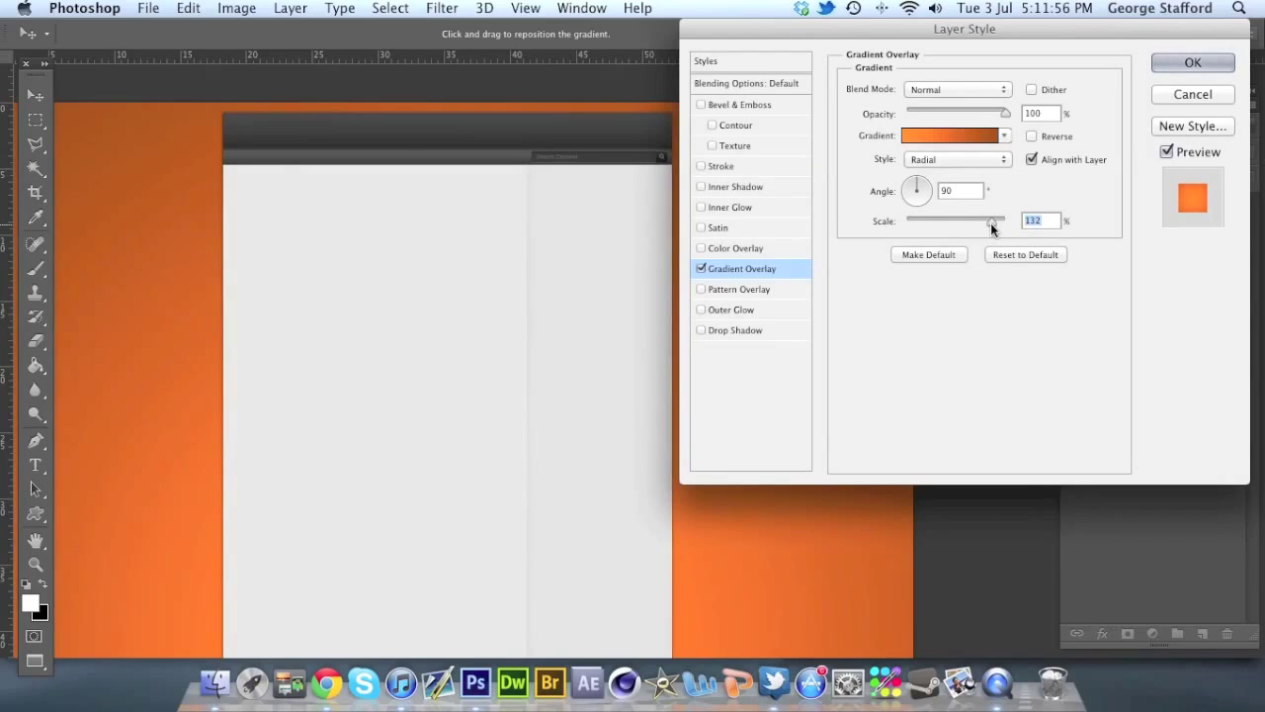
# Check the radial orange glow across the canvas, then OK the Layer Style dialog.
pyautogui.scroll(-1, 445, 376)
pyautogui.scroll(-1, 399, 571)
pyautogui.scroll(-5, 391, 565)
pyautogui.scroll(10, 394, 573)
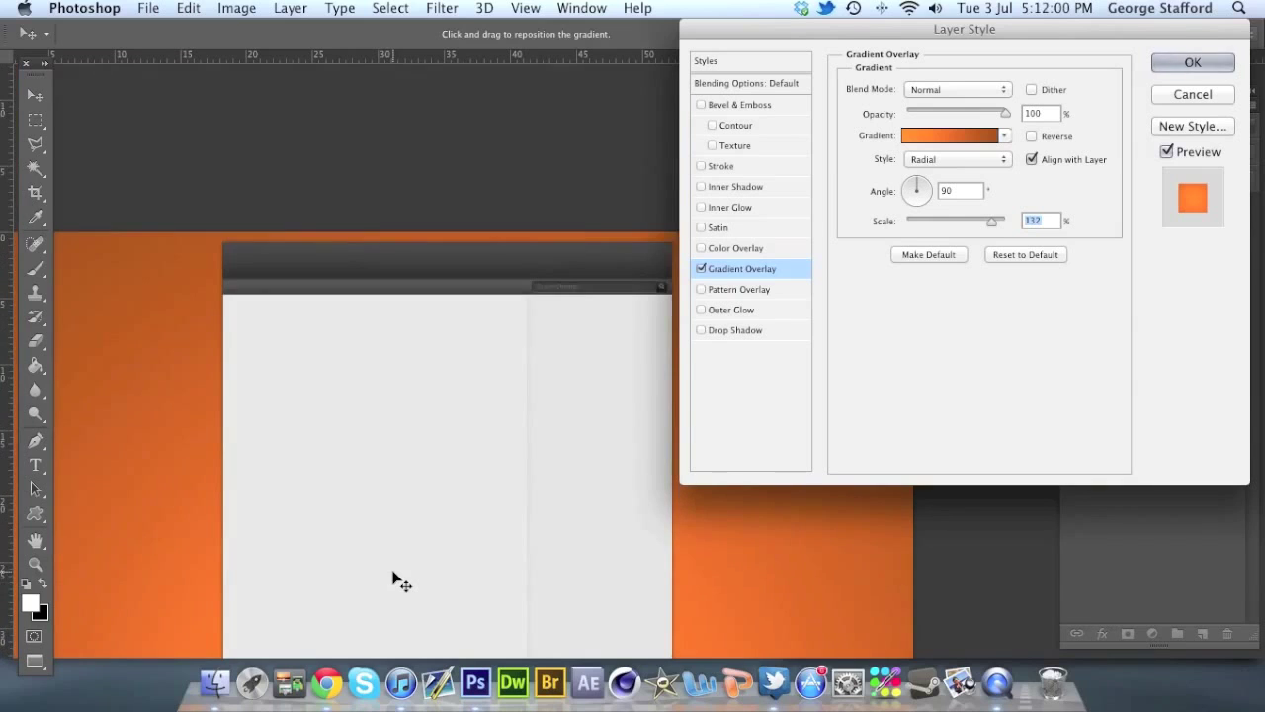
pyautogui.scroll(-6, 381, 517)
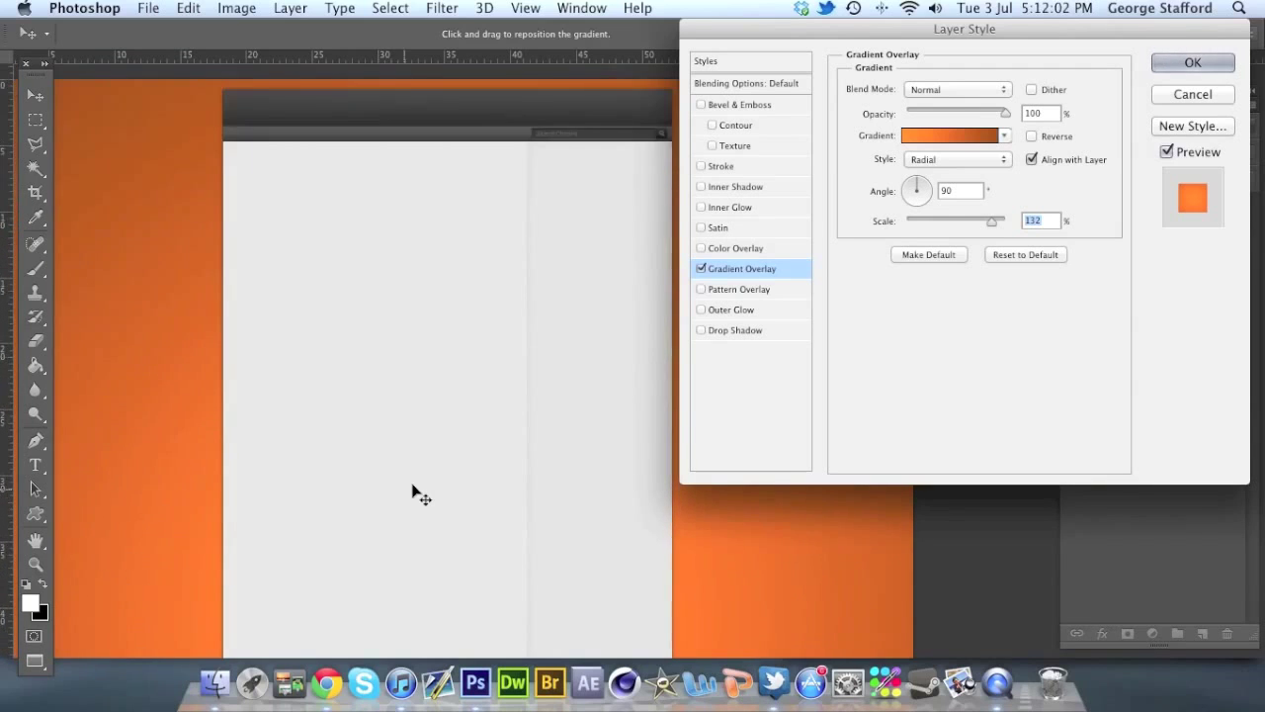
pyautogui.scroll(1, 415, 494)
pyautogui.scroll(2, 406, 490)
pyautogui.scroll(-5, 406, 489)
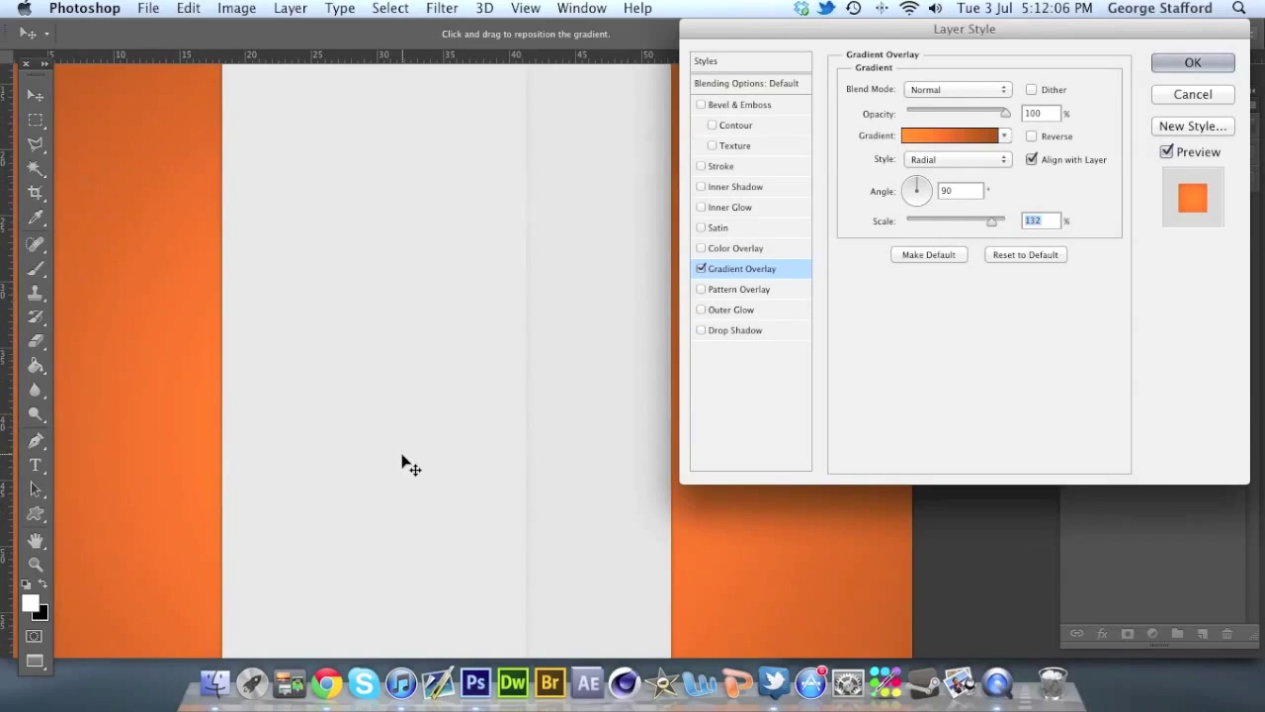
pyautogui.scroll(2, 414, 489)
pyautogui.scroll(1, 404, 479)
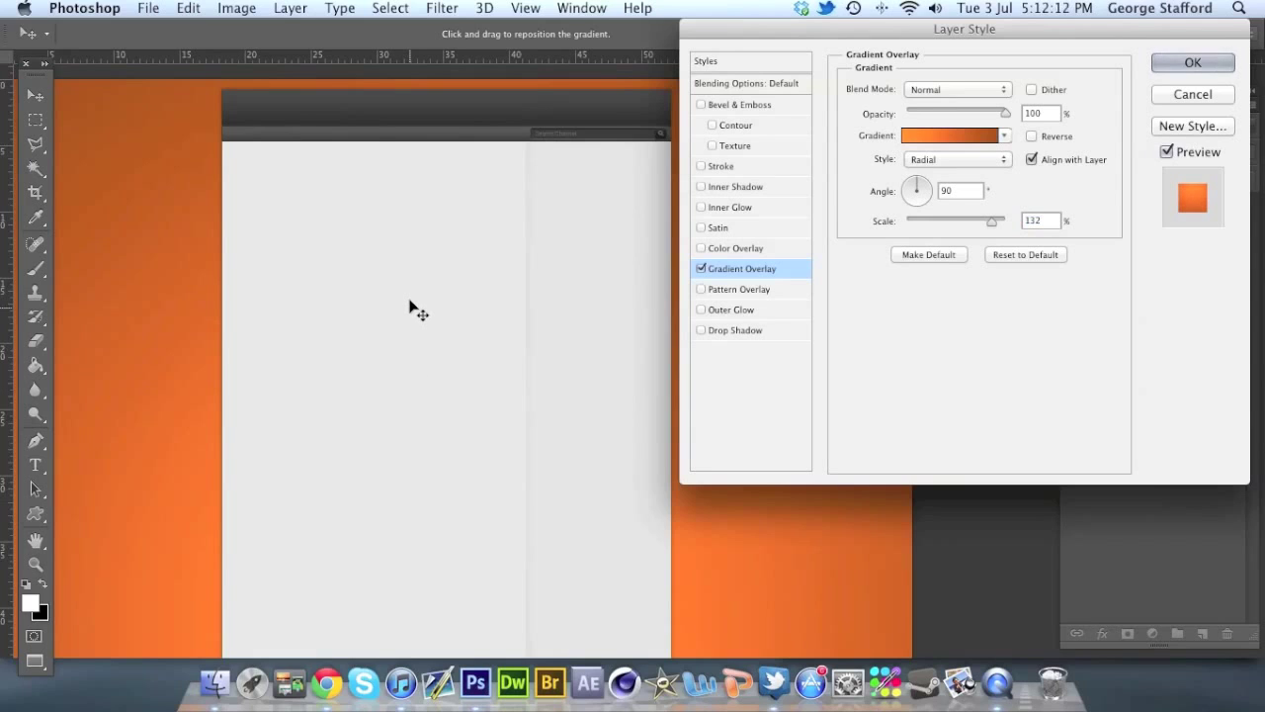
pyautogui.scroll(-4, 403, 274)
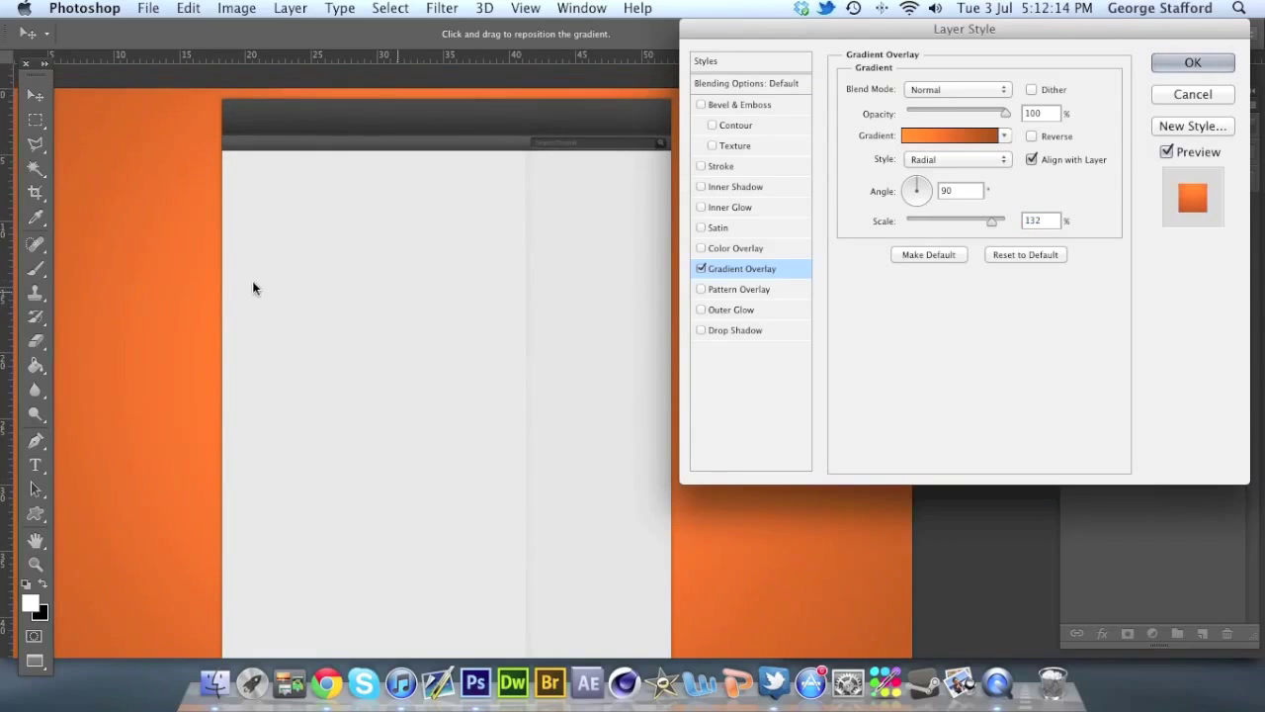
pyautogui.scroll(-5, 170, 326)
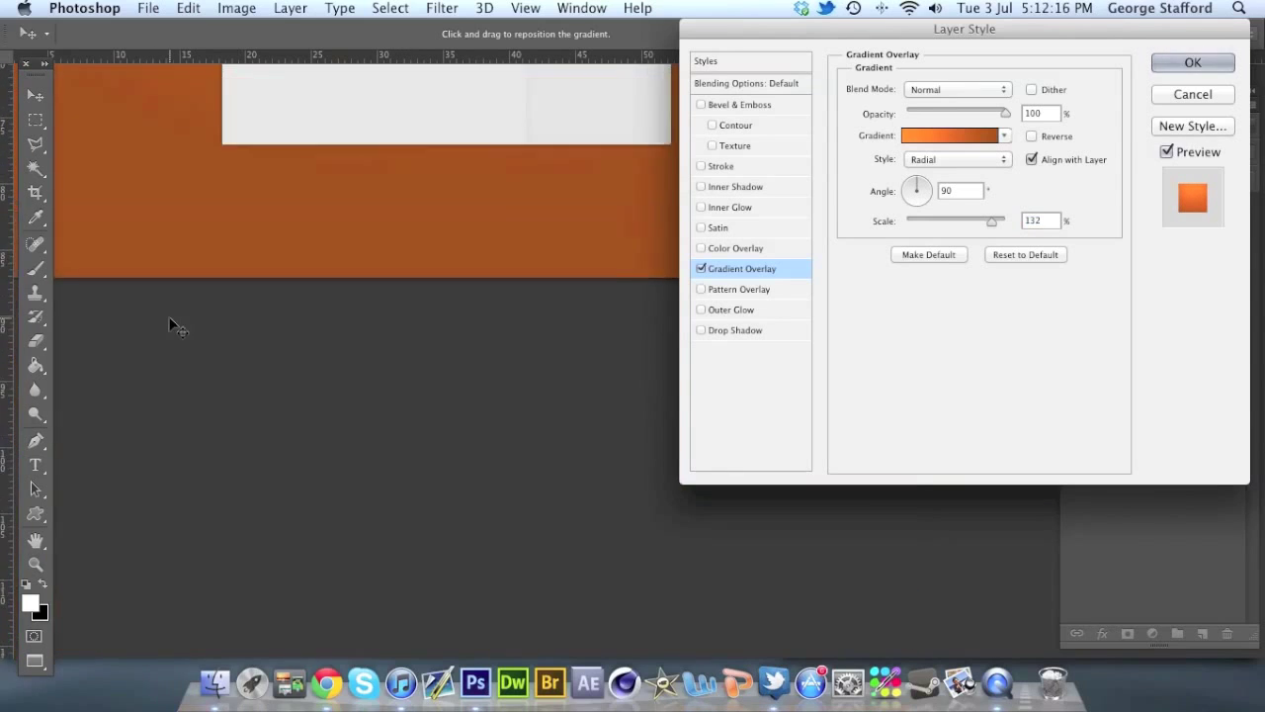
pyautogui.scroll(10, 170, 326)
pyautogui.scroll(5, 172, 327)
pyautogui.scroll(-10, 172, 327)
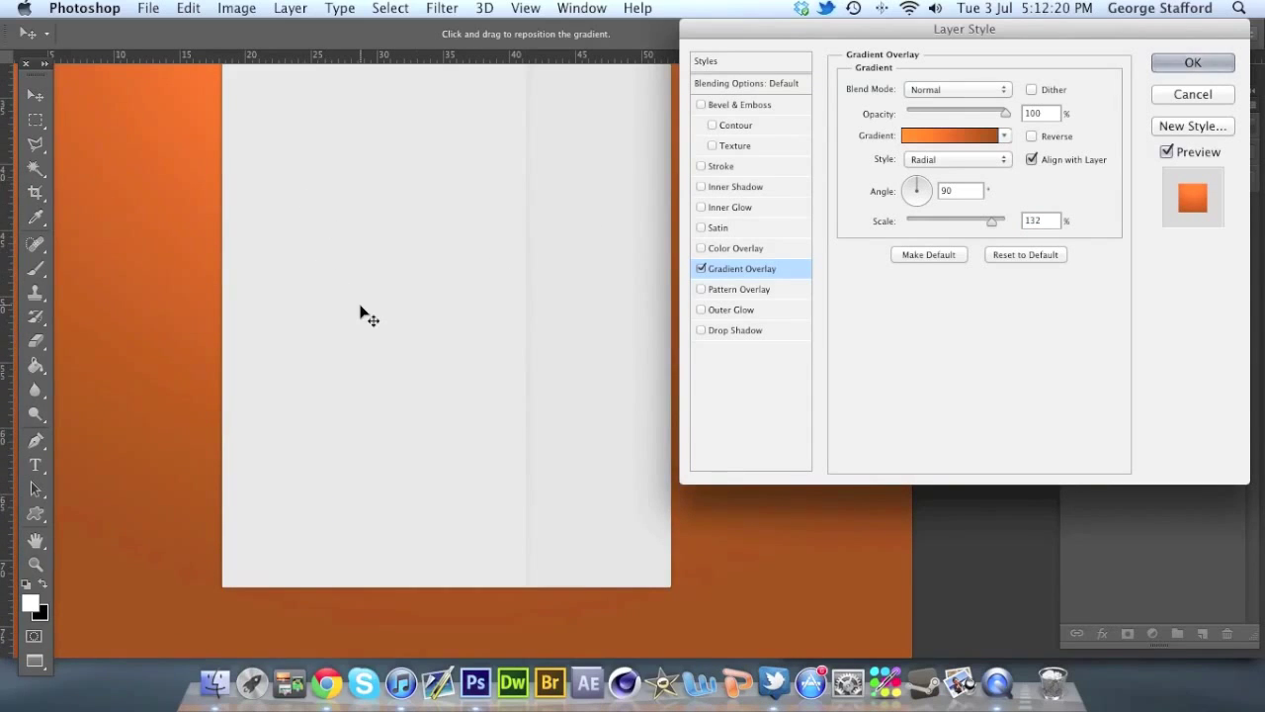
pyautogui.scroll(2, 362, 310)
pyautogui.scroll(6, 354, 475)
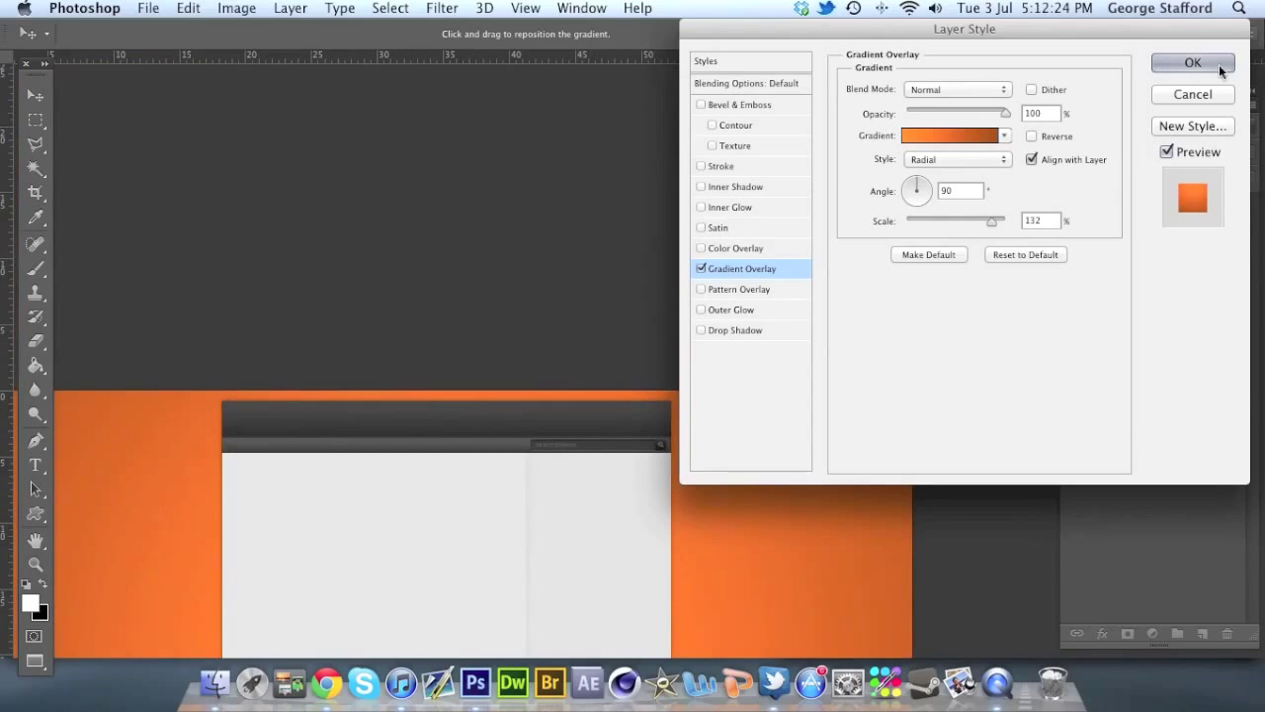
pyautogui.click(1194, 63)
pyautogui.scroll(-6, 823, 349)
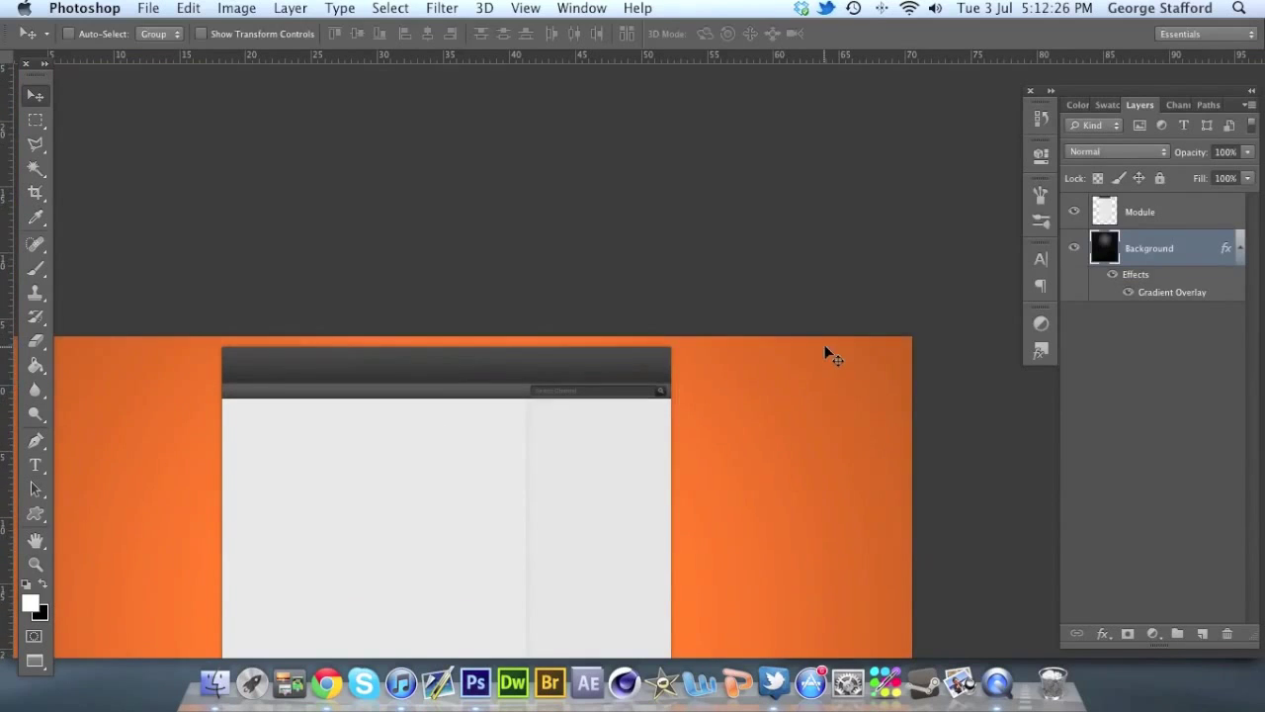
pyautogui.hscroll(-4, 838, 352)
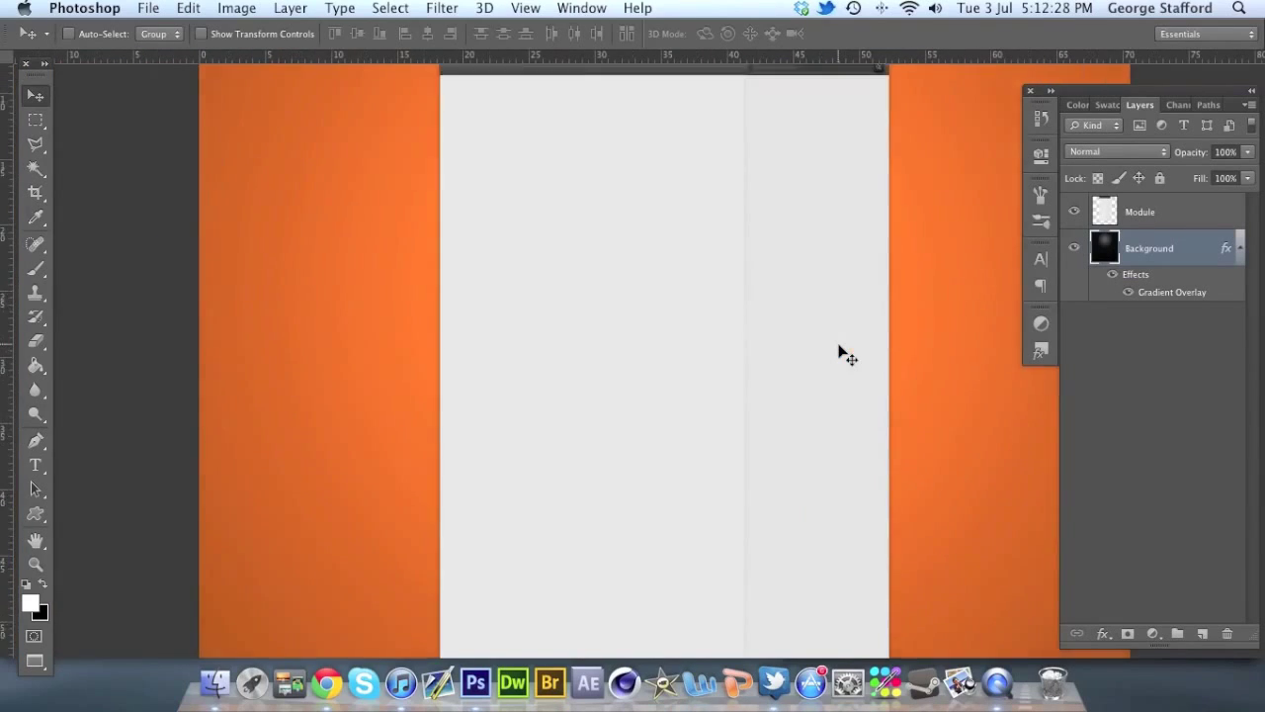
pyautogui.hscroll(4, 841, 352)
pyautogui.scroll(5, 840, 352)
pyautogui.hscroll(-3, 841, 352)
pyautogui.scroll(-6, 840, 352)
pyautogui.scroll(4, 842, 348)
pyautogui.hscroll(-1, 842, 348)
pyautogui.hscroll(1, 842, 346)
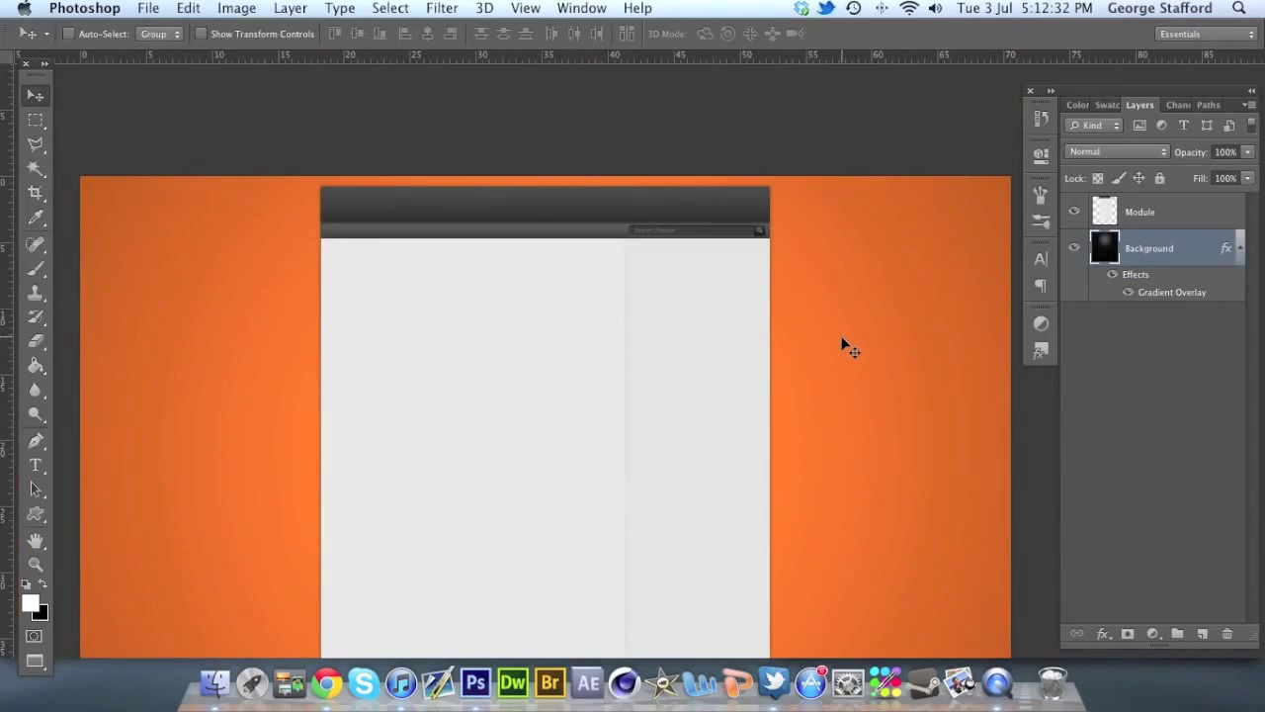
pyautogui.hscroll(-1, 842, 341)
pyautogui.hscroll(4, 842, 341)
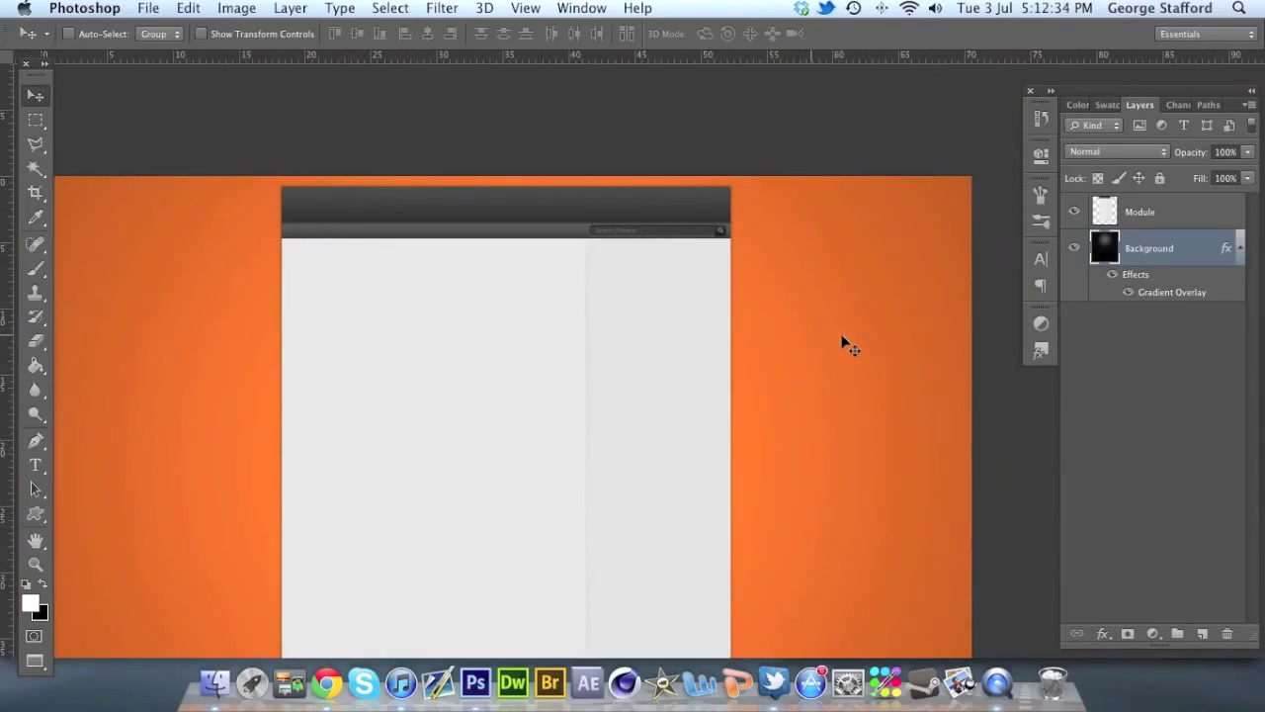
pyautogui.hscroll(-4, 842, 341)
pyautogui.hscroll(2, 848, 346)
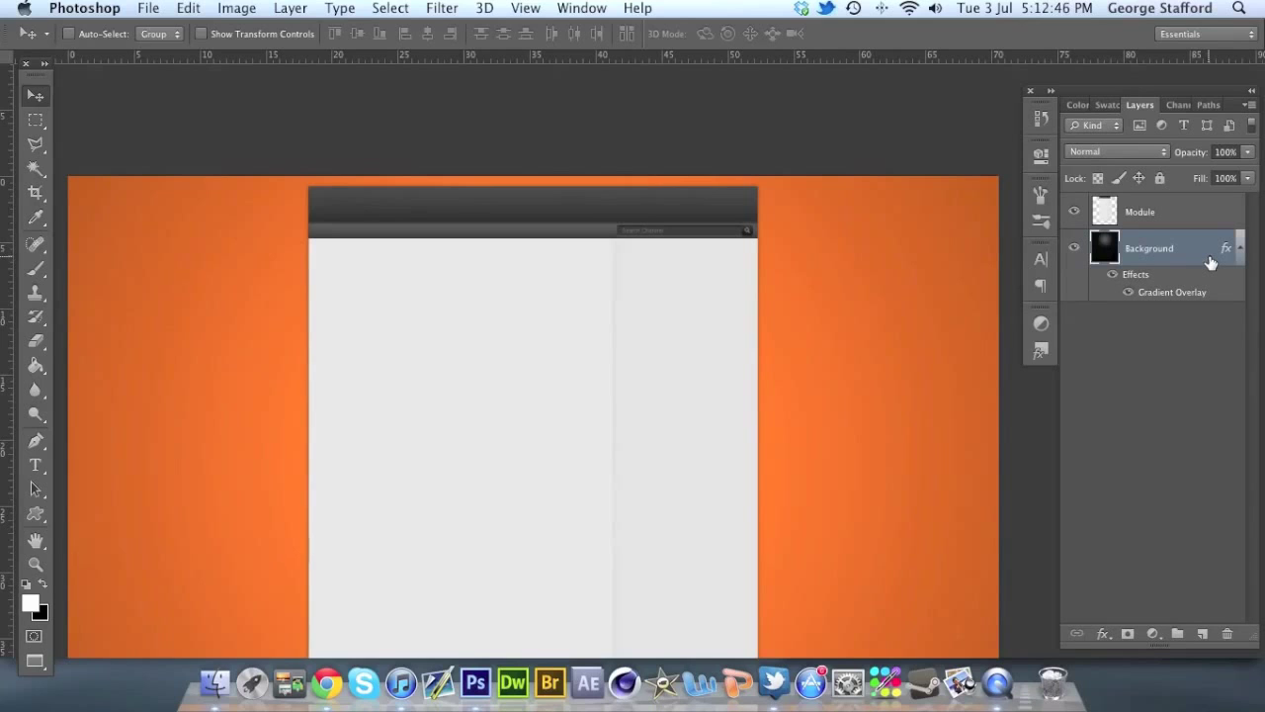
# Create a new layer named Layer 1 with Shift+Cmd+N and open its layer styles.
pyautogui.press('super+shift+n')
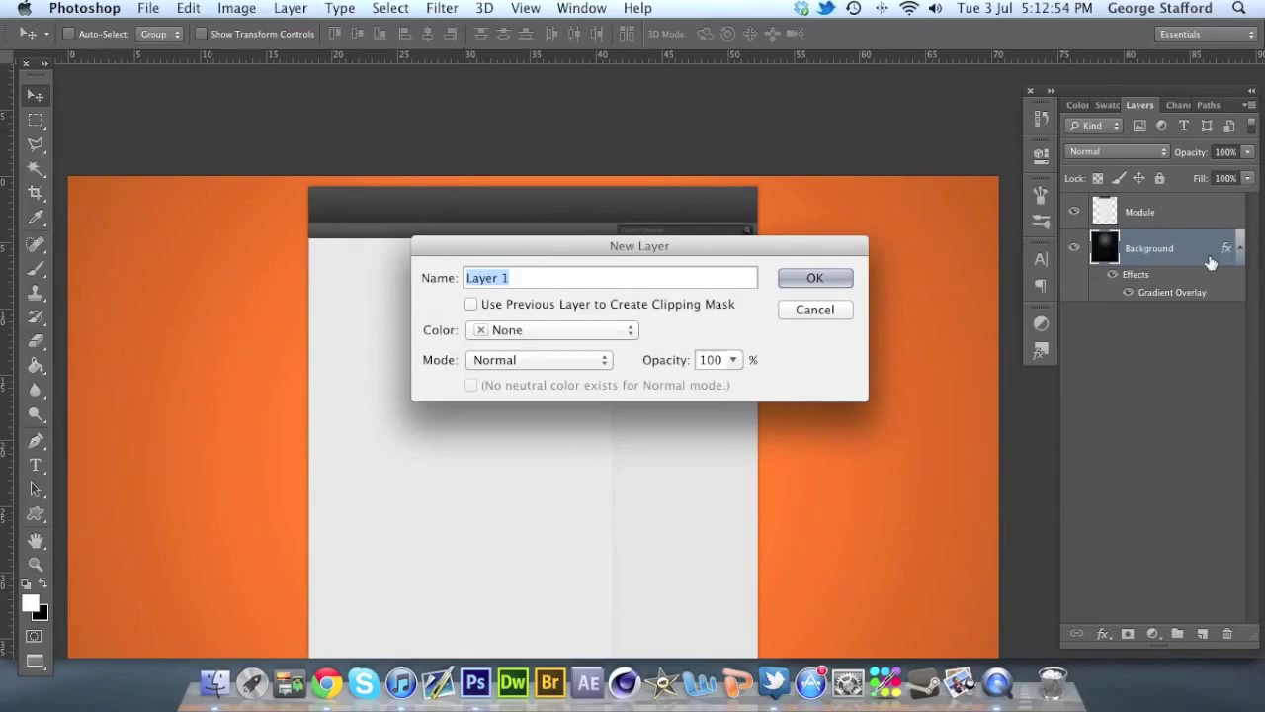
pyautogui.press('Return')
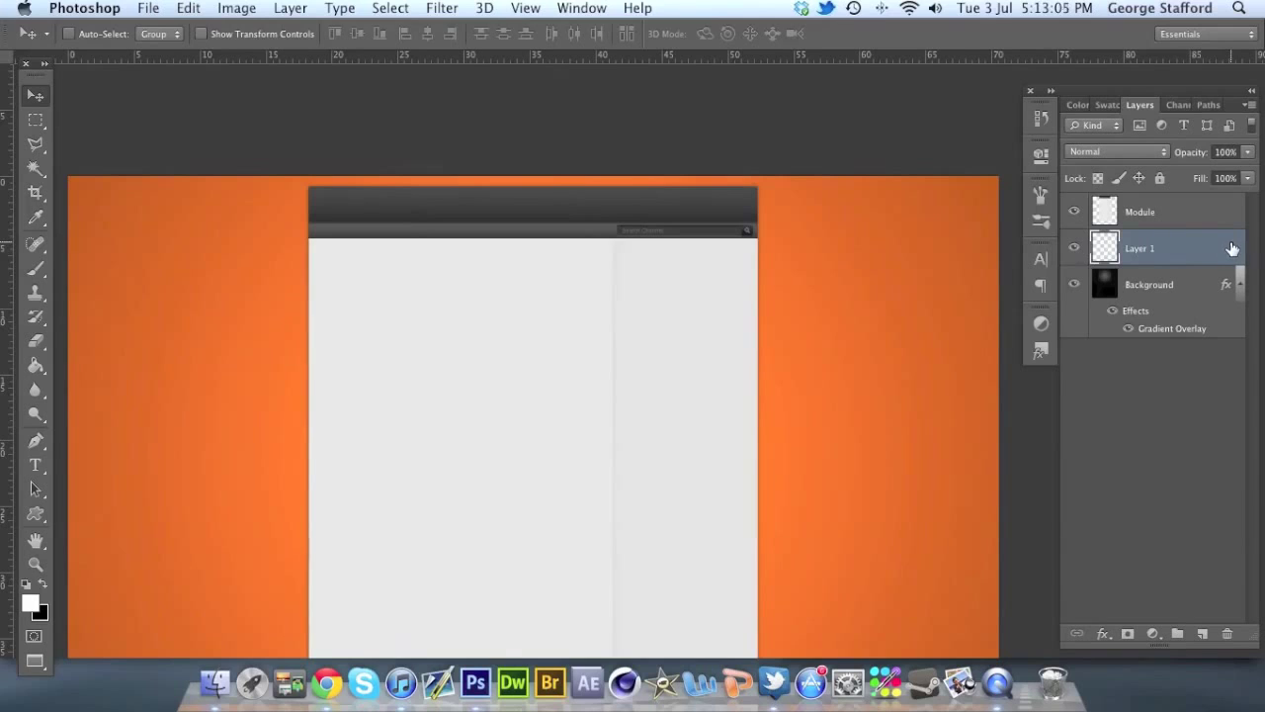
pyautogui.doubleClick(1233, 248)
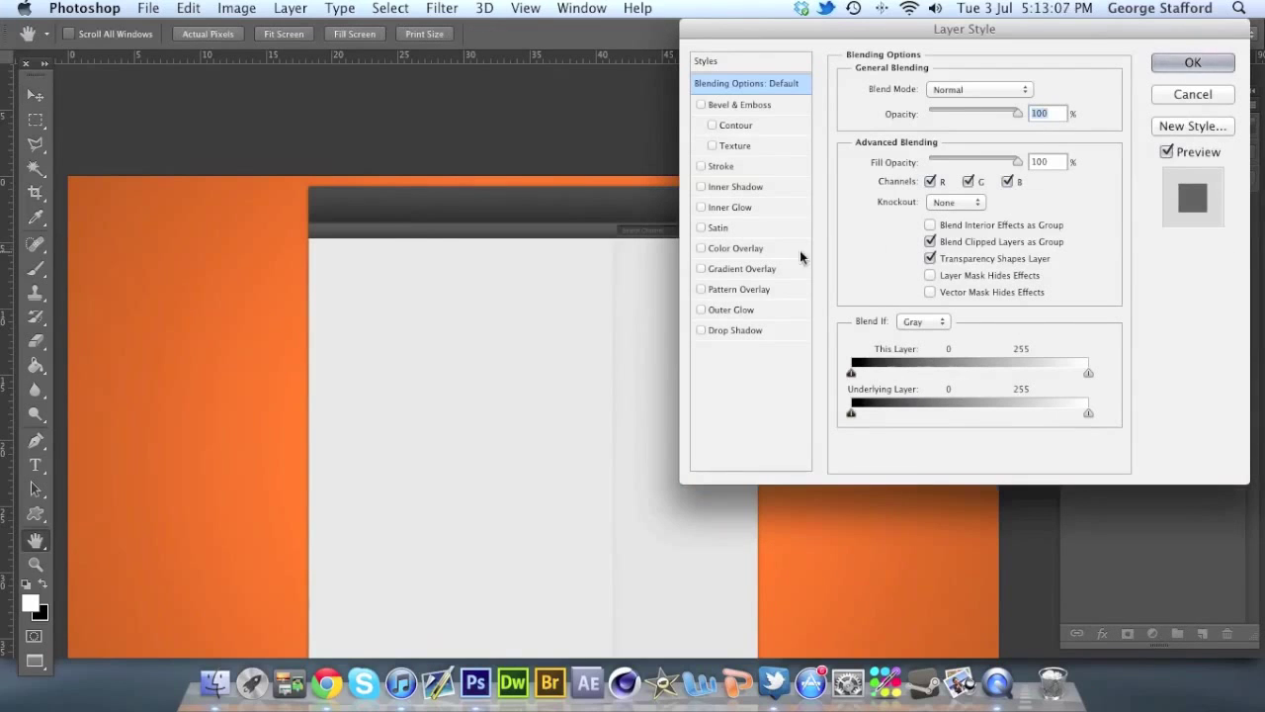
# Enable Pattern Overlay on Layer 1 with the small box pattern at 100% scale, and apply it.
pyautogui.click(757, 290)
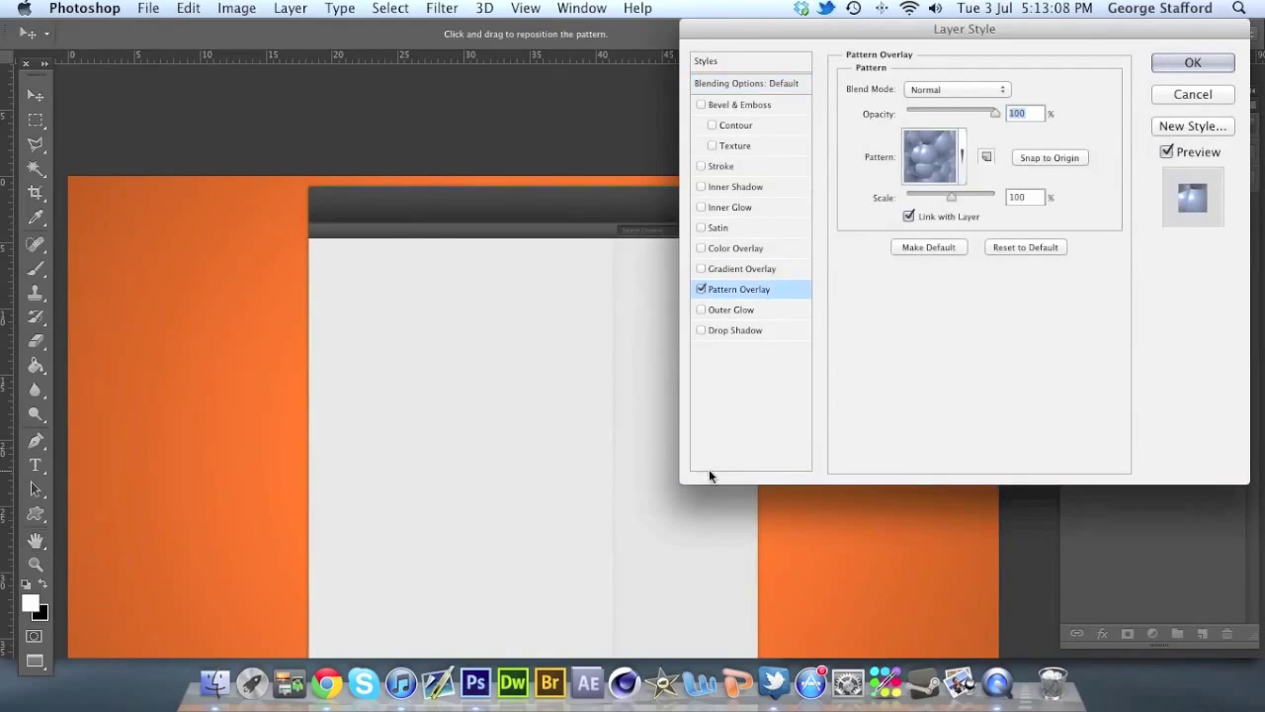
pyautogui.click(944, 153)
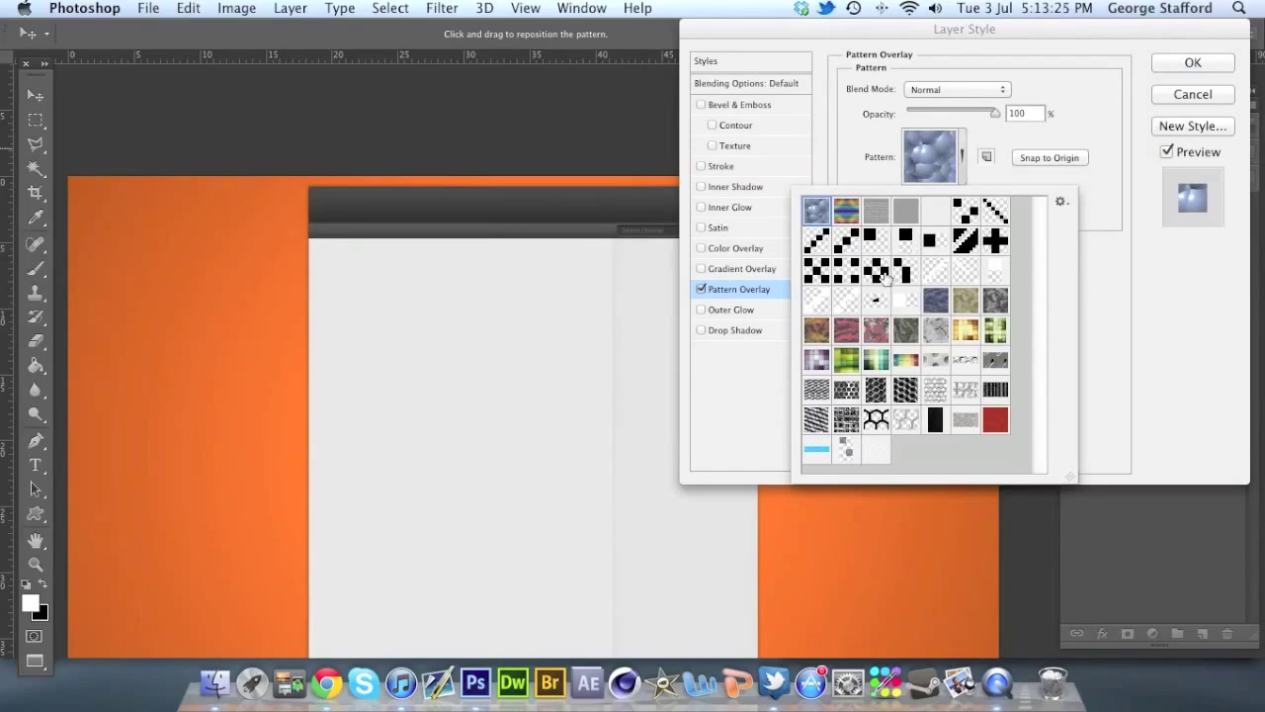
pyautogui.click(883, 271)
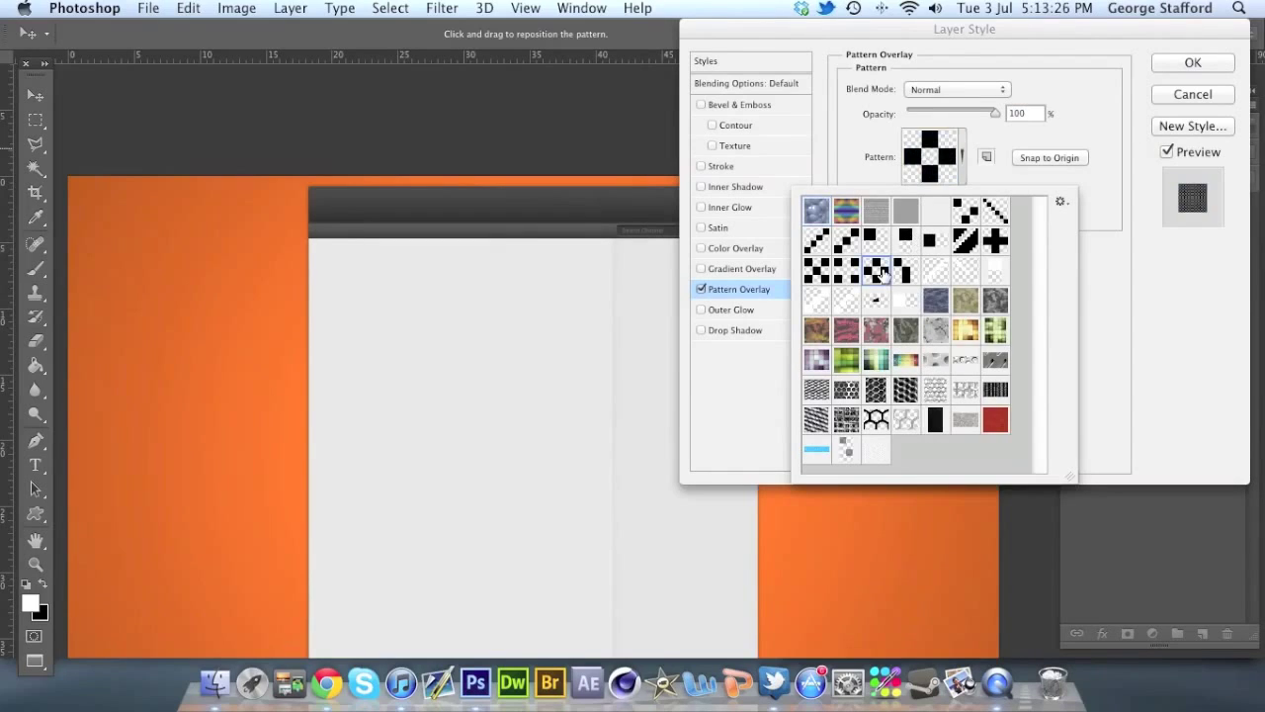
pyautogui.click(1099, 269)
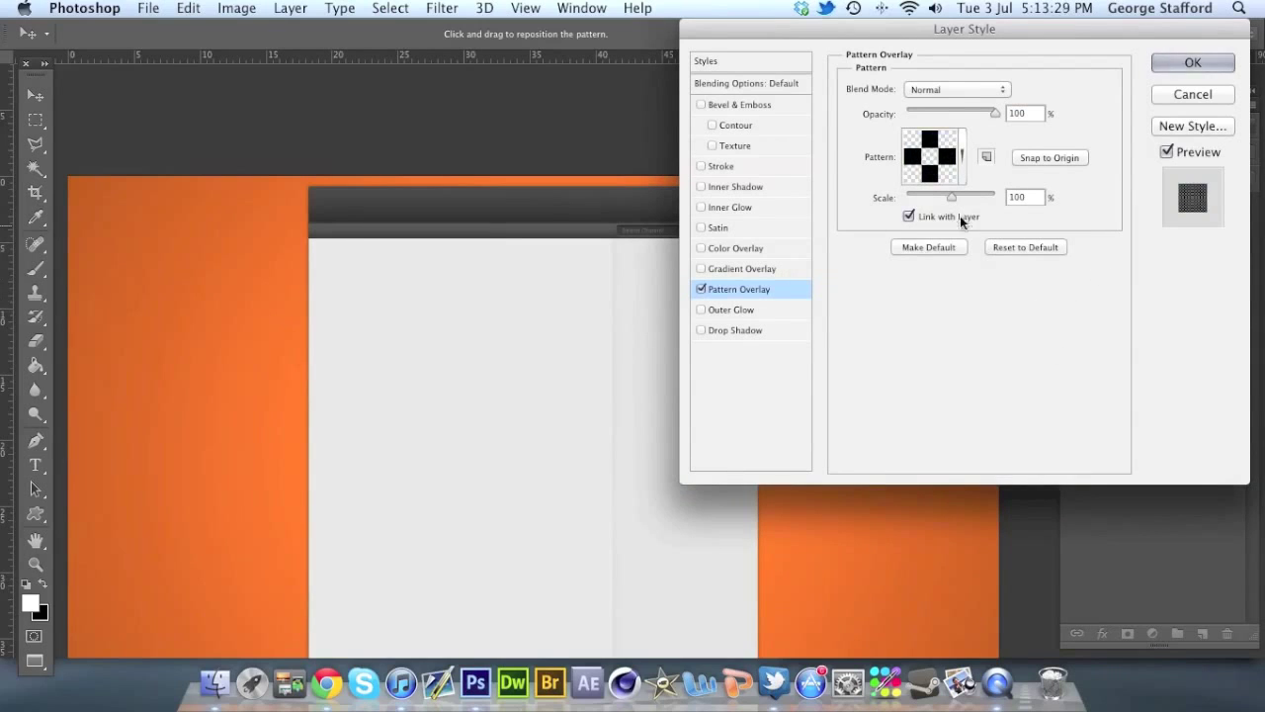
pyautogui.click(913, 132)
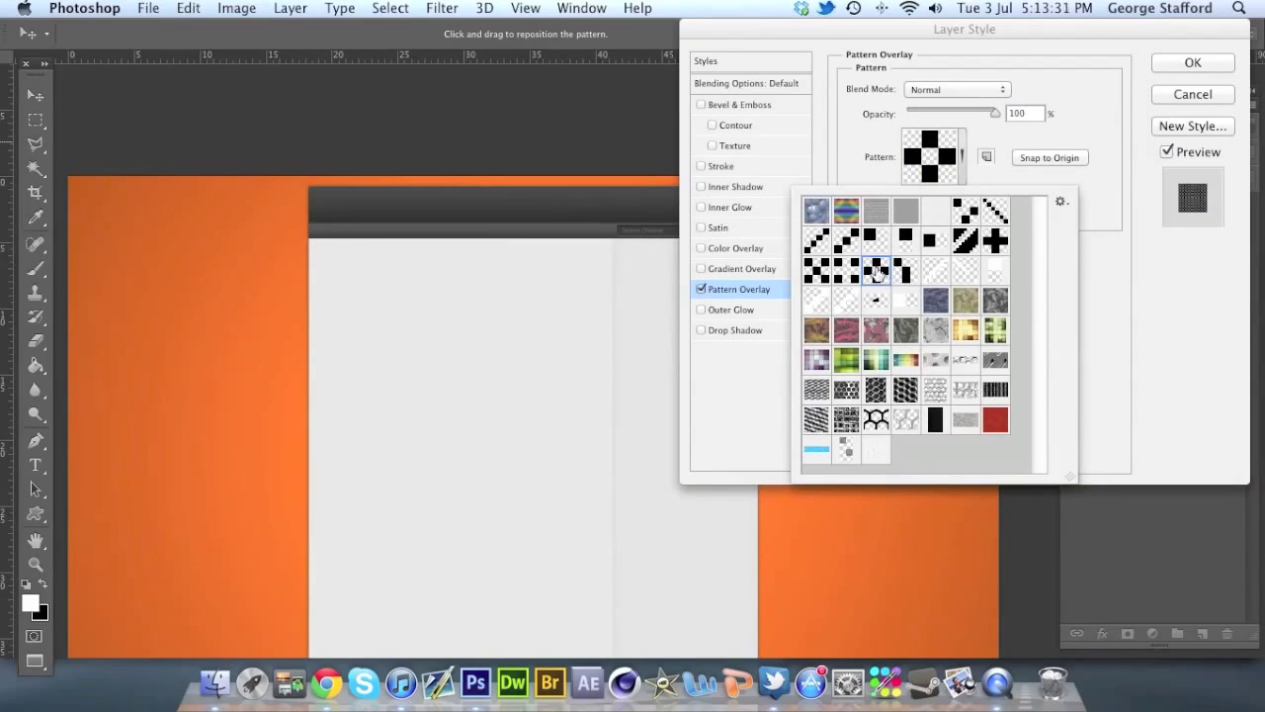
pyautogui.click(1129, 266)
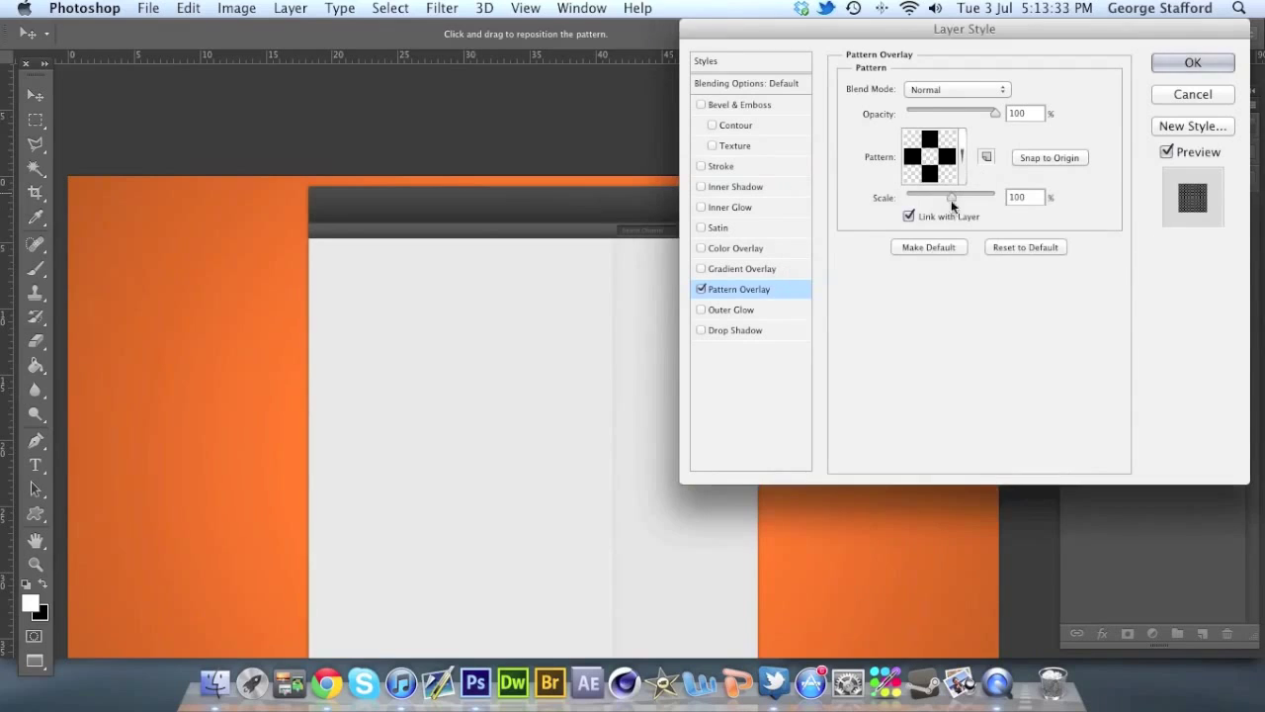
pyautogui.click(930, 176)
pyautogui.click(1117, 210)
pyautogui.click(1172, 67)
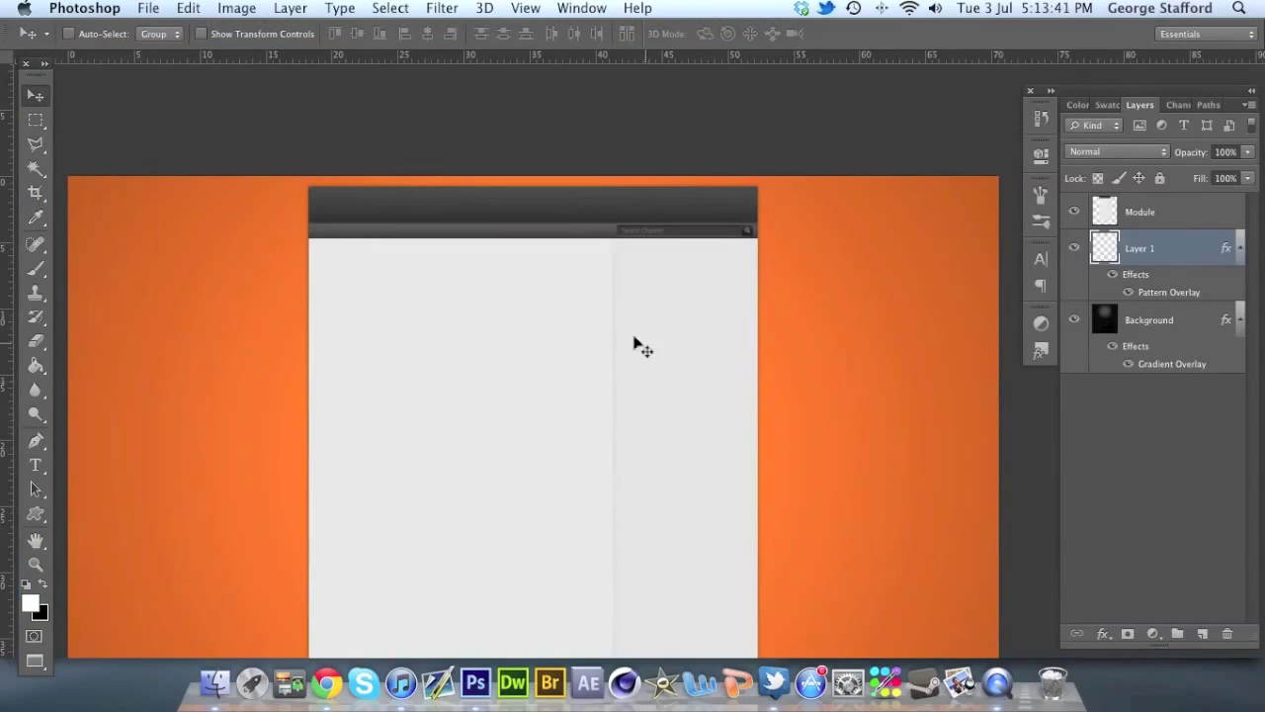
# Fill Layer 1 with white using the Paint Bucket tool, then return to the Move tool.
pyautogui.press('g')
pyautogui.rightClick(40, 368)
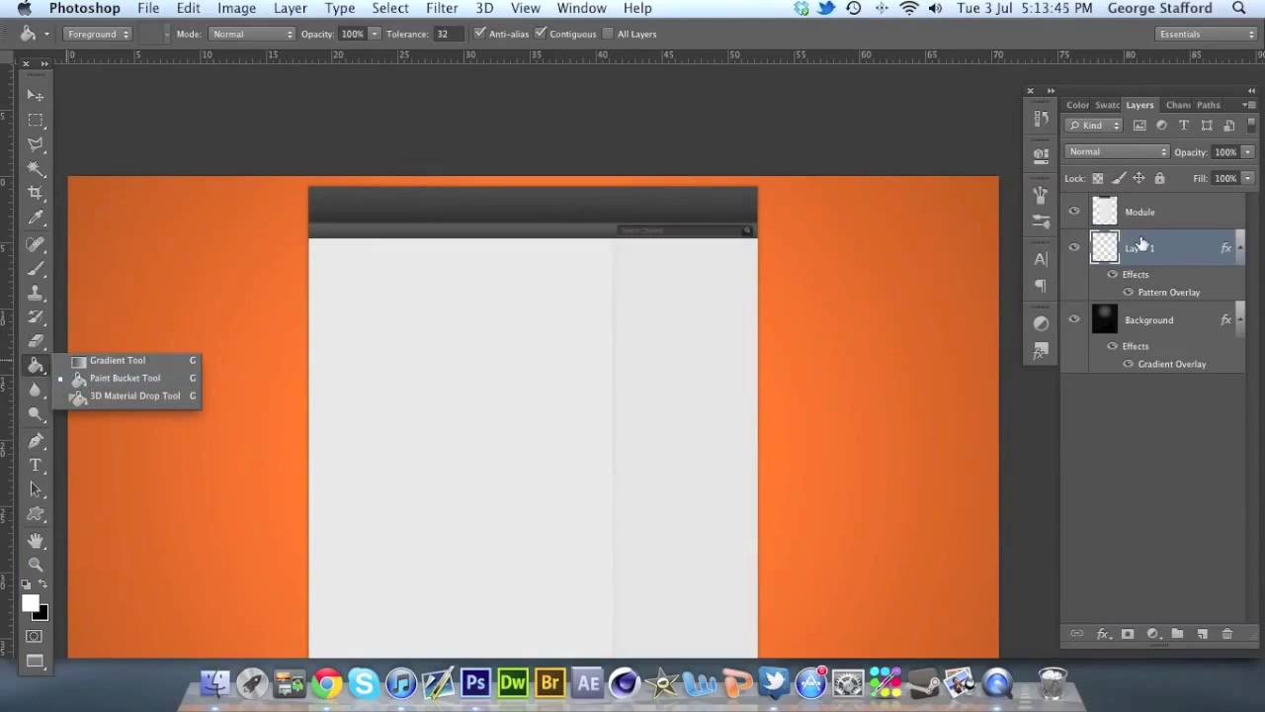
pyautogui.press('Escape')
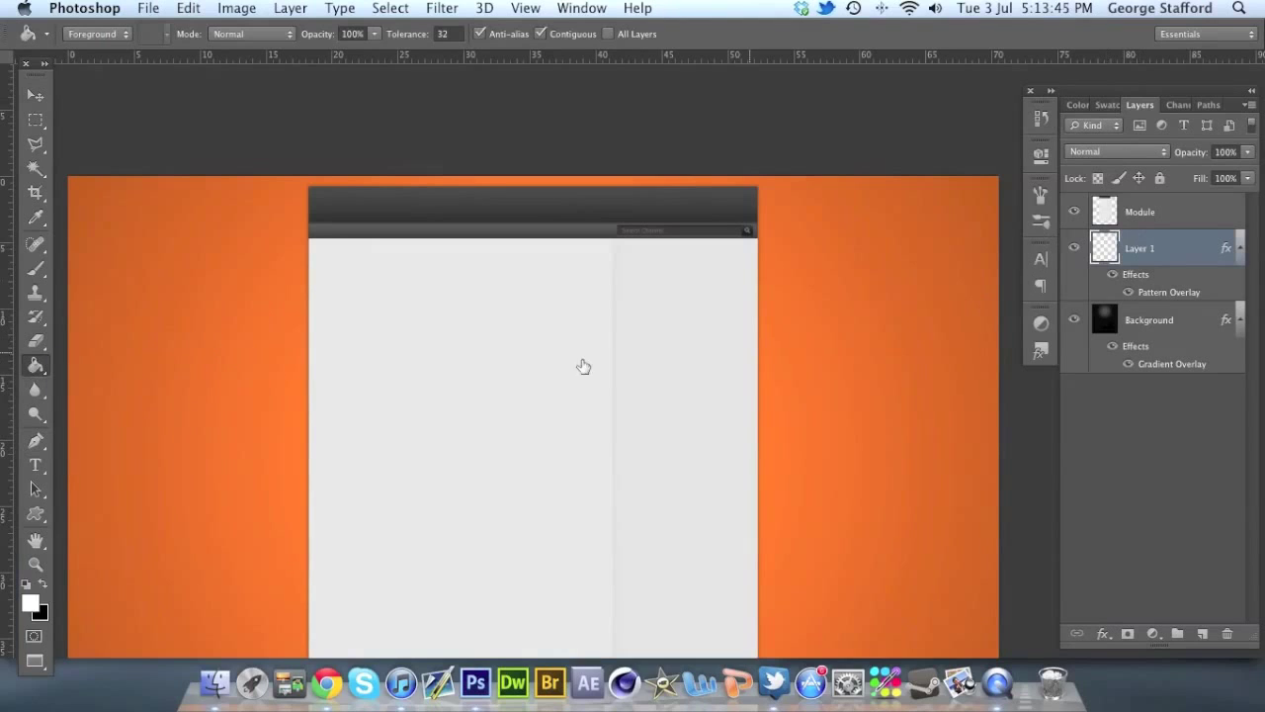
pyautogui.click(30, 610)
pyautogui.click(1155, 220)
pyautogui.scroll(-3, 905, 415)
pyautogui.hscroll(-2, 904, 415)
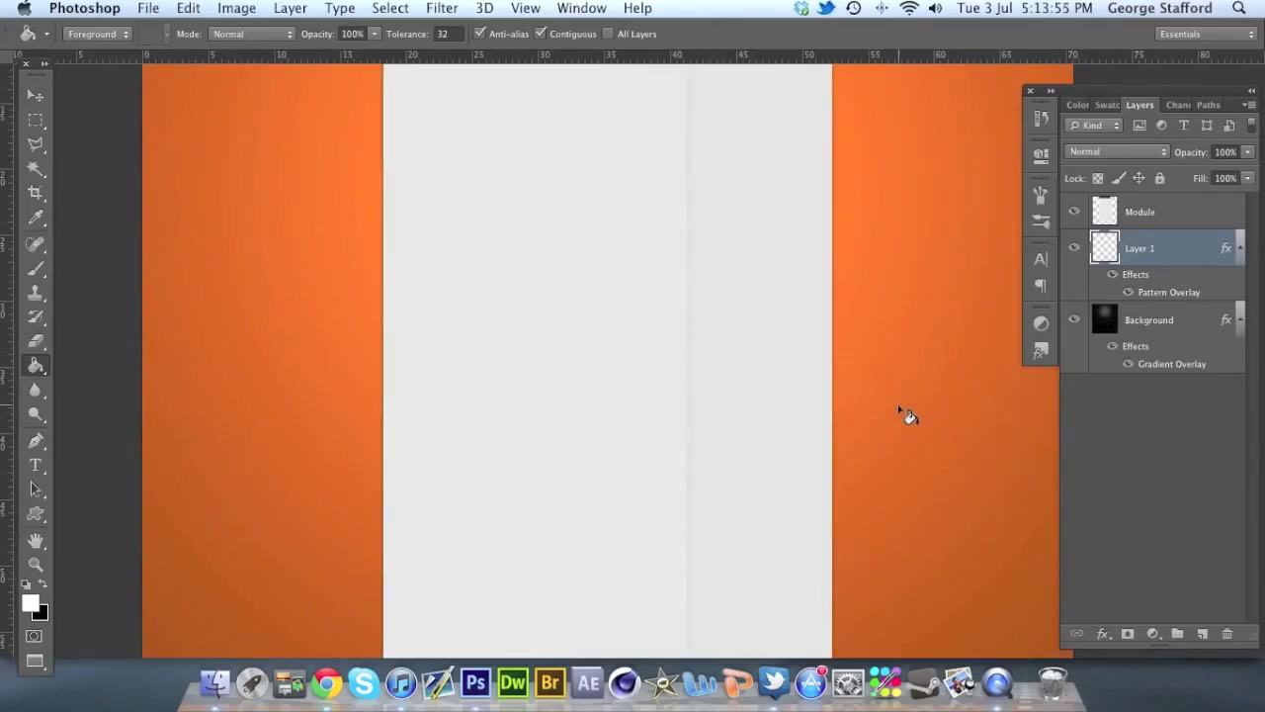
pyautogui.click(905, 415)
pyautogui.scroll(3, 907, 415)
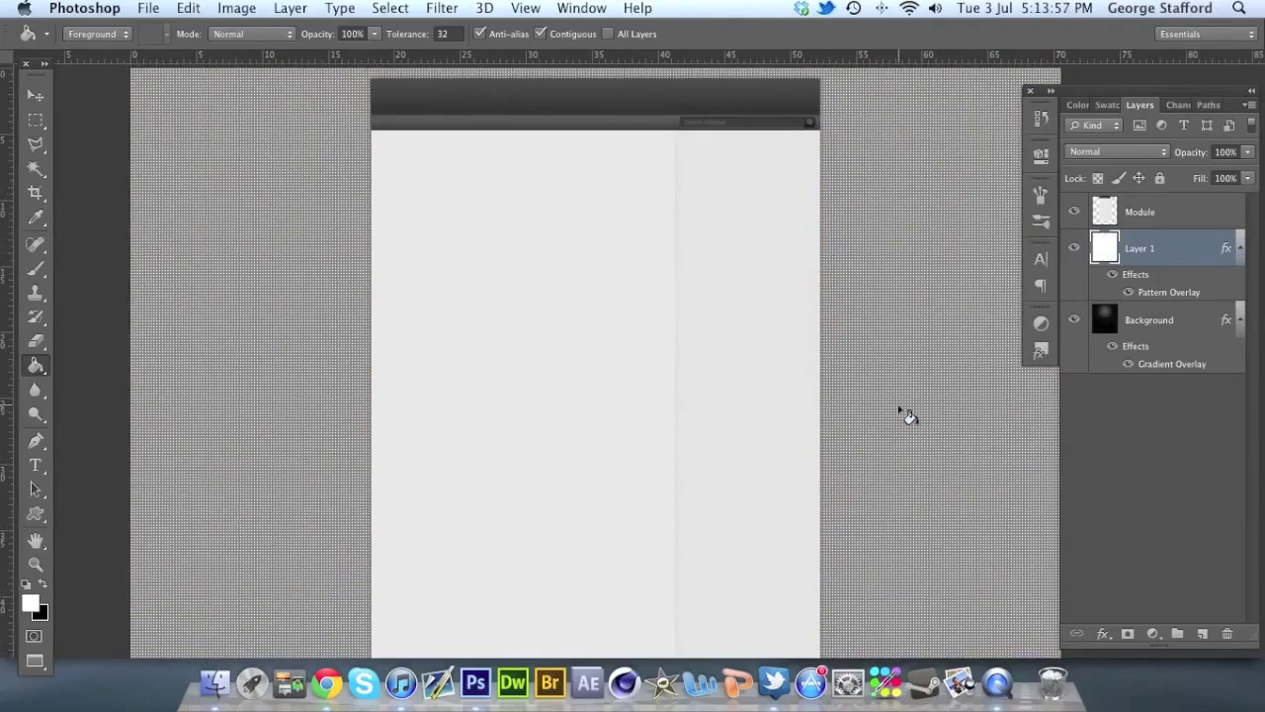
pyautogui.press('v')
pyautogui.hscroll(1, 907, 414)
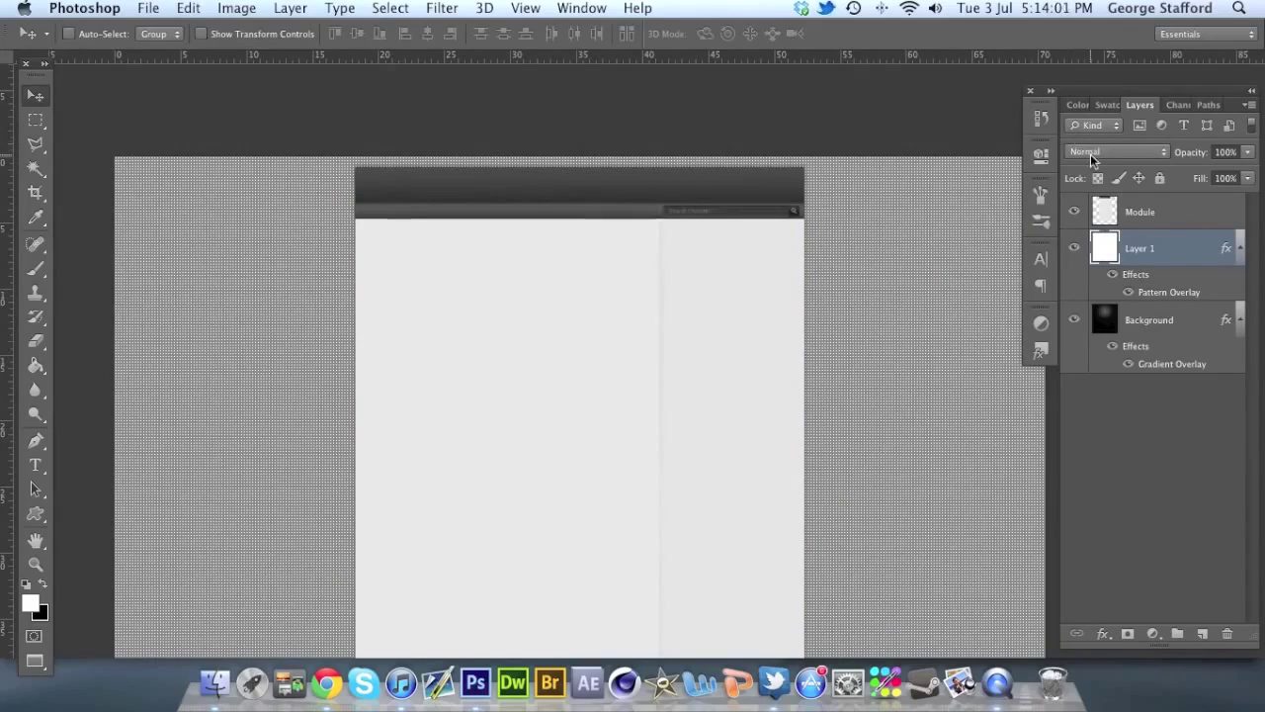
# Set Layer 1's blend mode to Soft Light.
pyautogui.click(1160, 154)
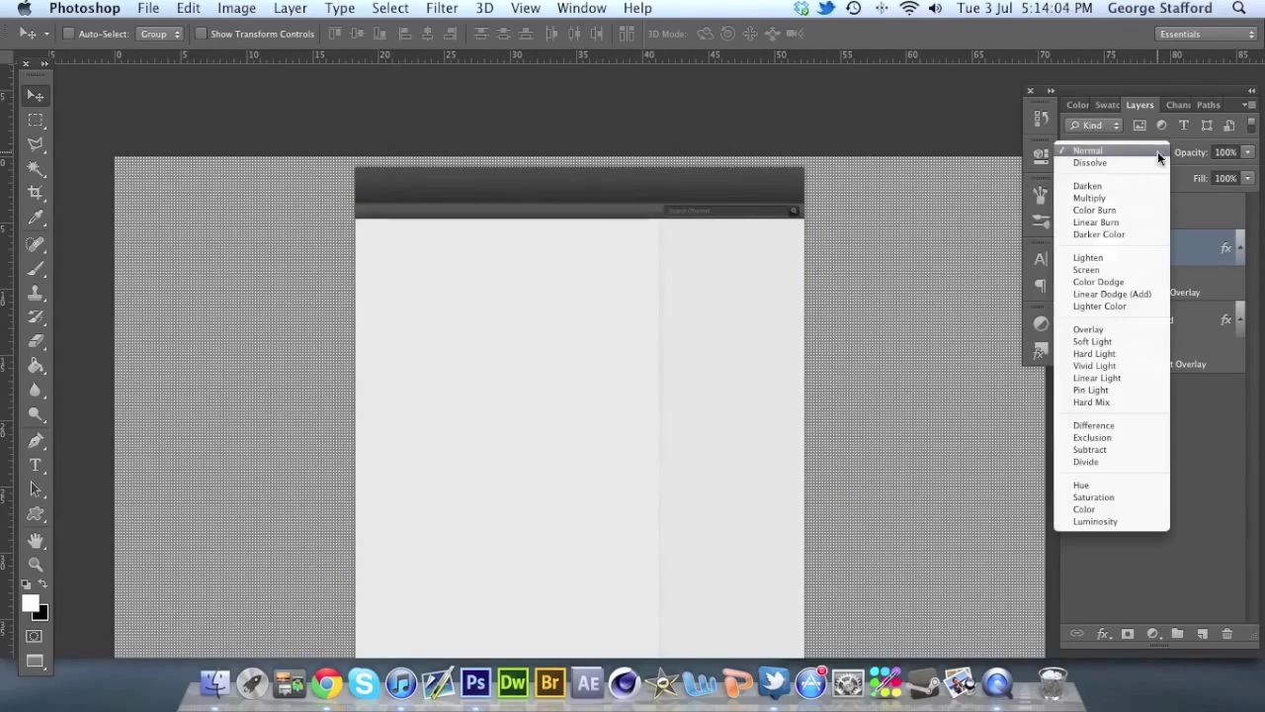
pyautogui.click(1130, 344)
pyautogui.scroll(-5, 648, 431)
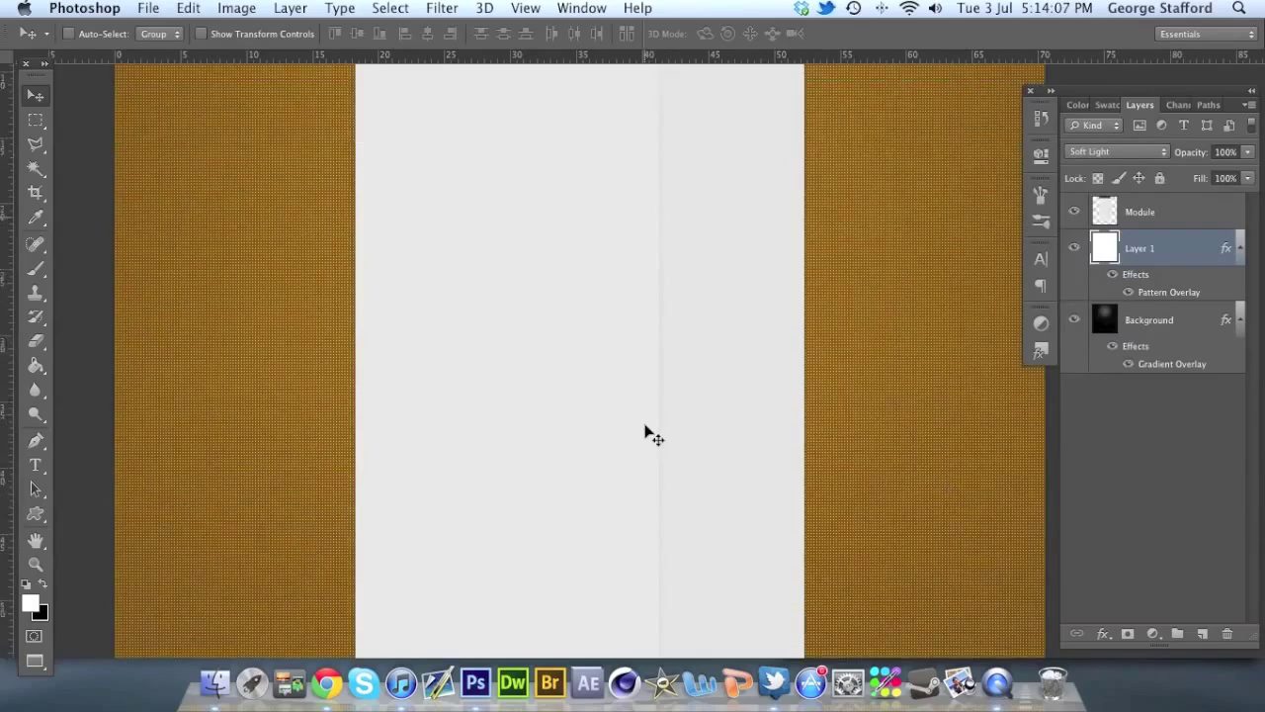
pyautogui.scroll(6, 647, 431)
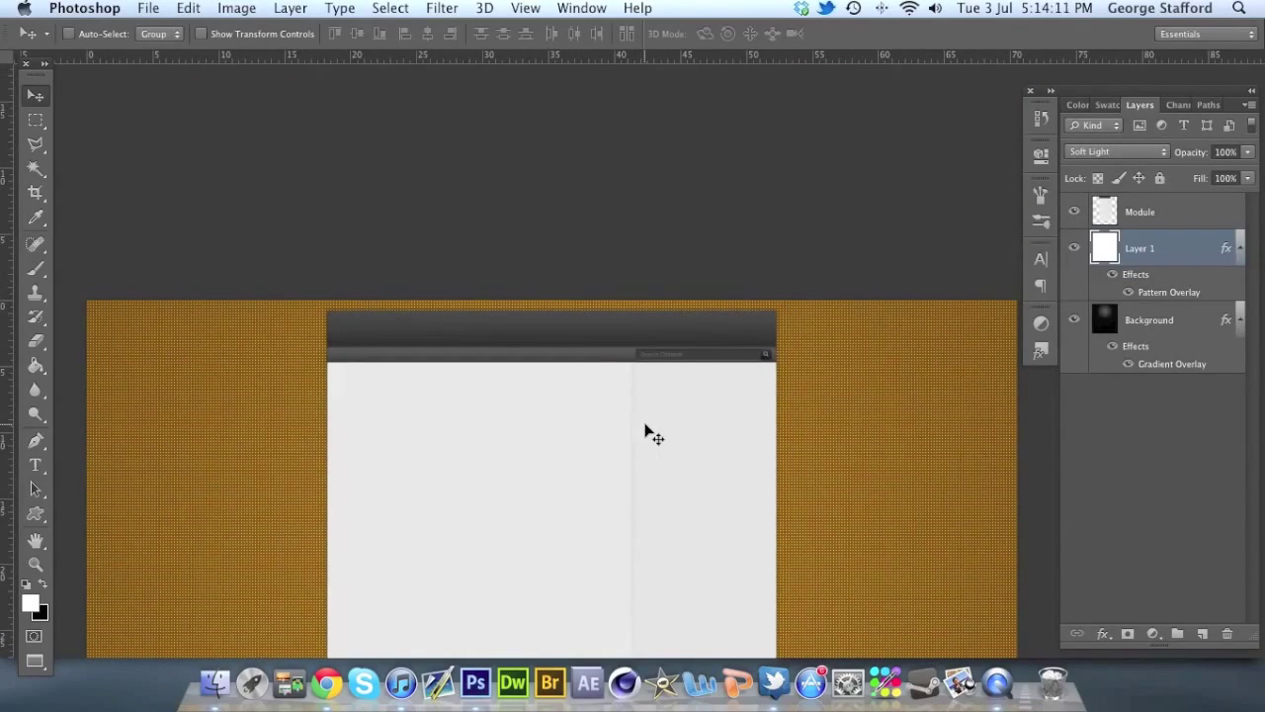
# Try 30% and 3% opacity, zoom in on the texture, and settle on 10% opacity.
pyautogui.press('3')
pyautogui.scroll(-5, 647, 431)
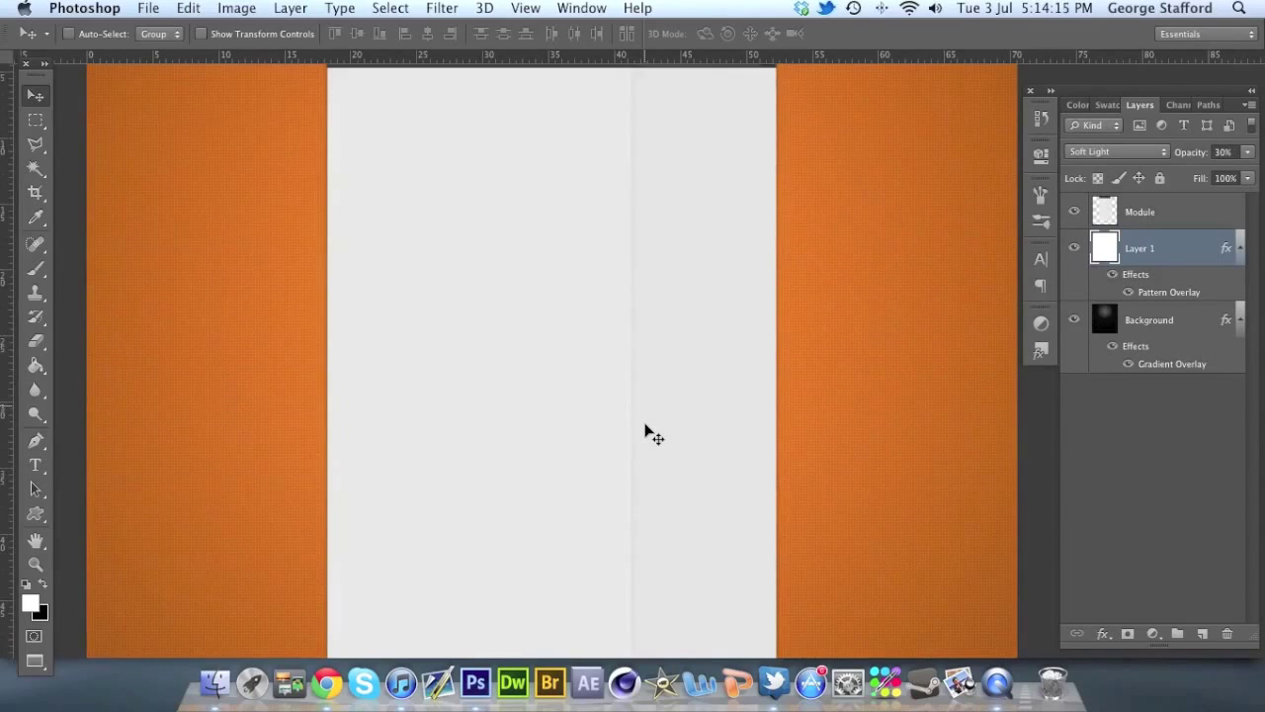
pyautogui.scroll(2, 652, 435)
pyautogui.hscroll(2, 652, 435)
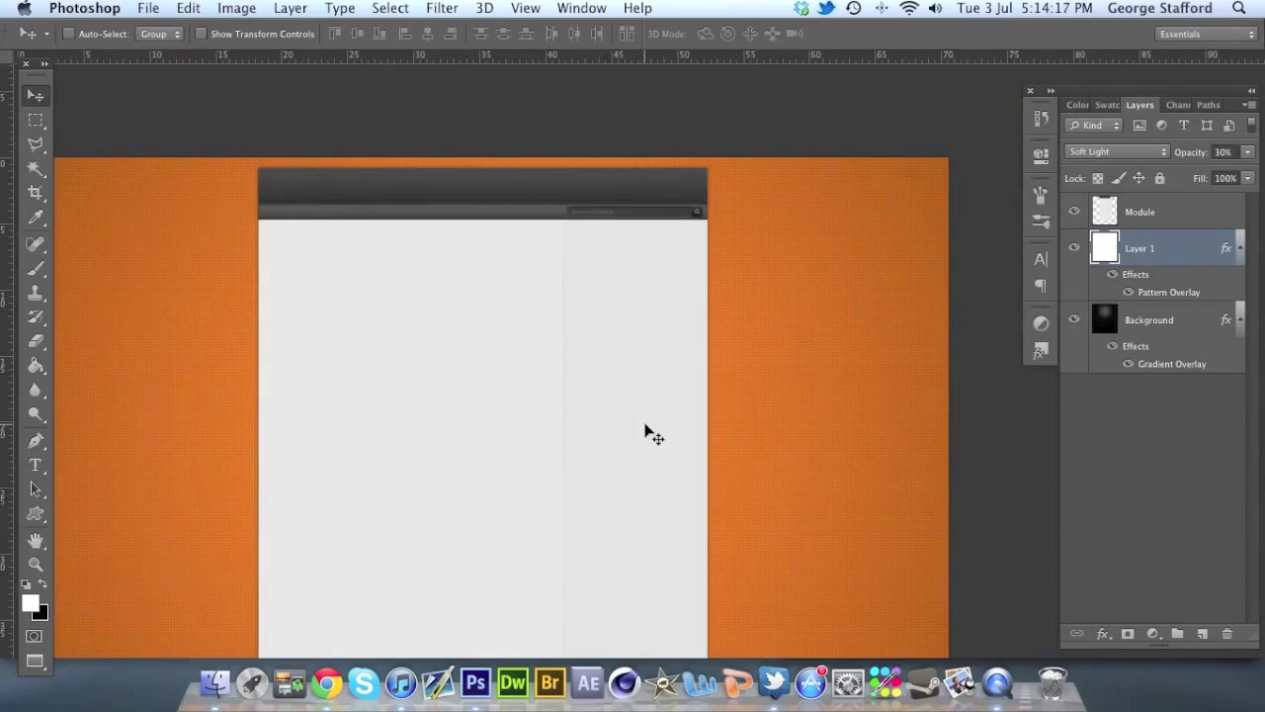
pyautogui.press('0')
pyautogui.press('3')
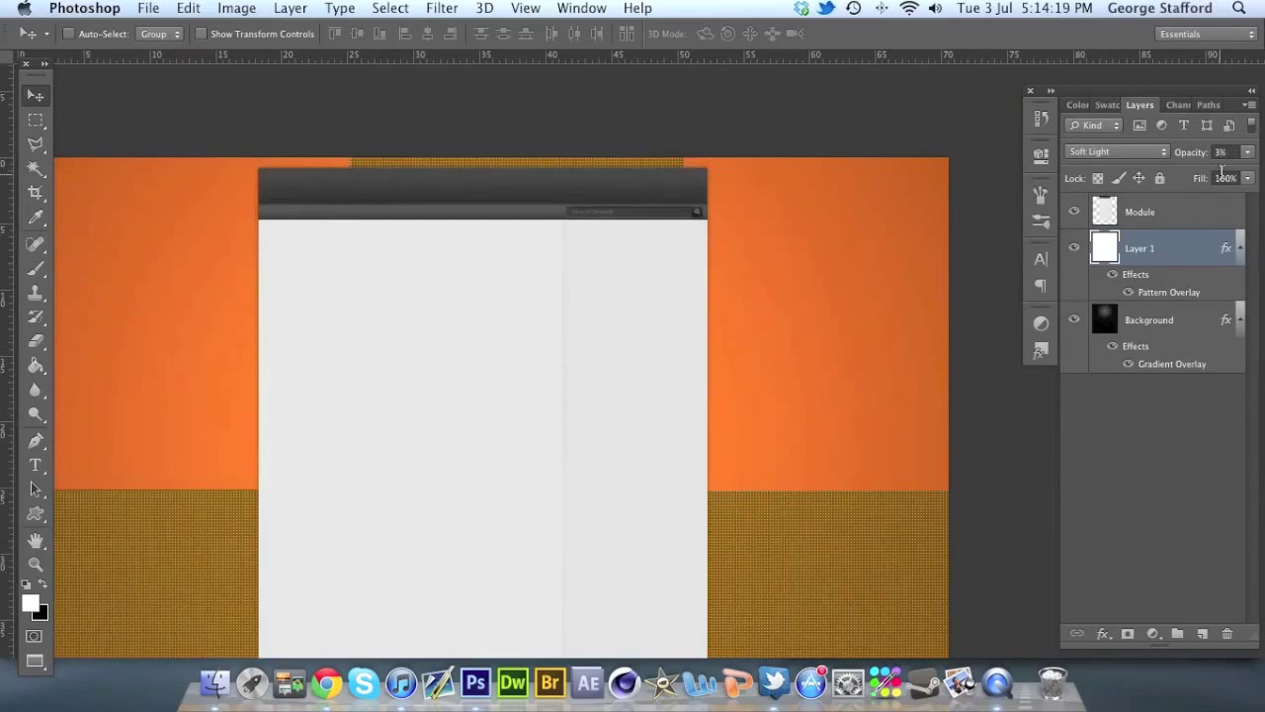
pyautogui.press('super+equal')
pyautogui.press('super+equal')
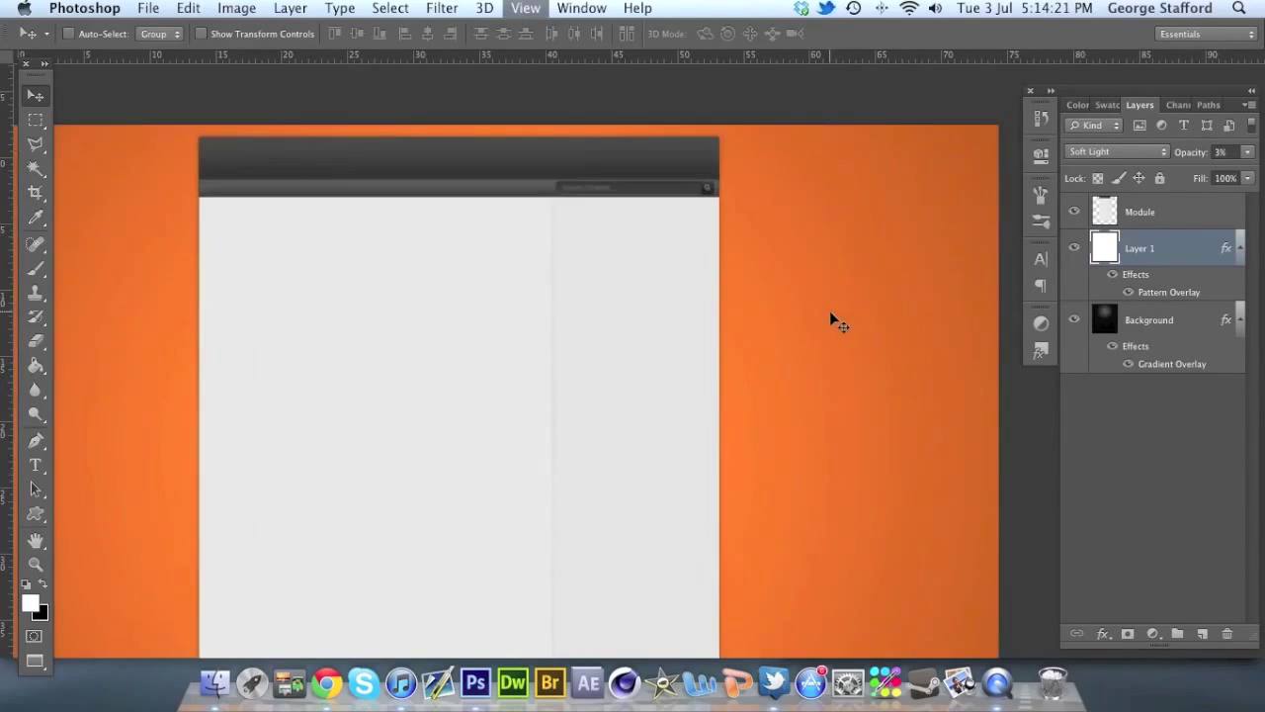
pyautogui.press('super+equal')
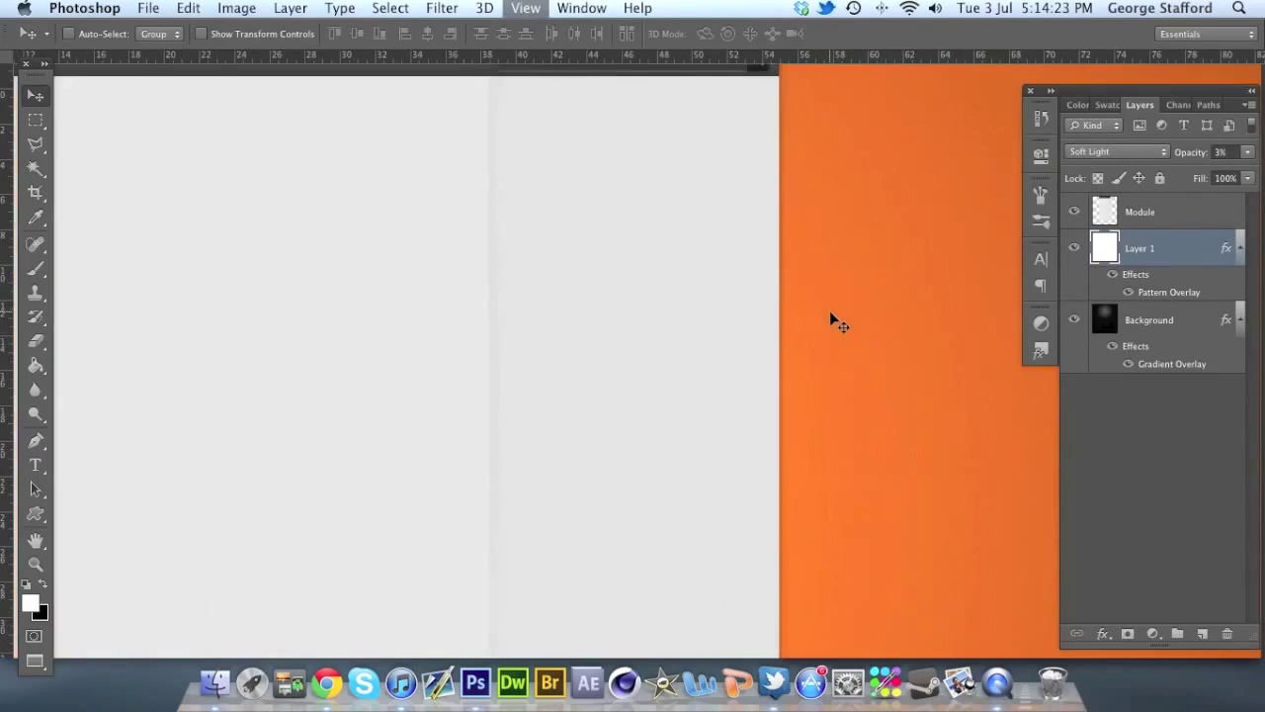
pyautogui.hscroll(-5, 830, 314)
pyautogui.press('1')
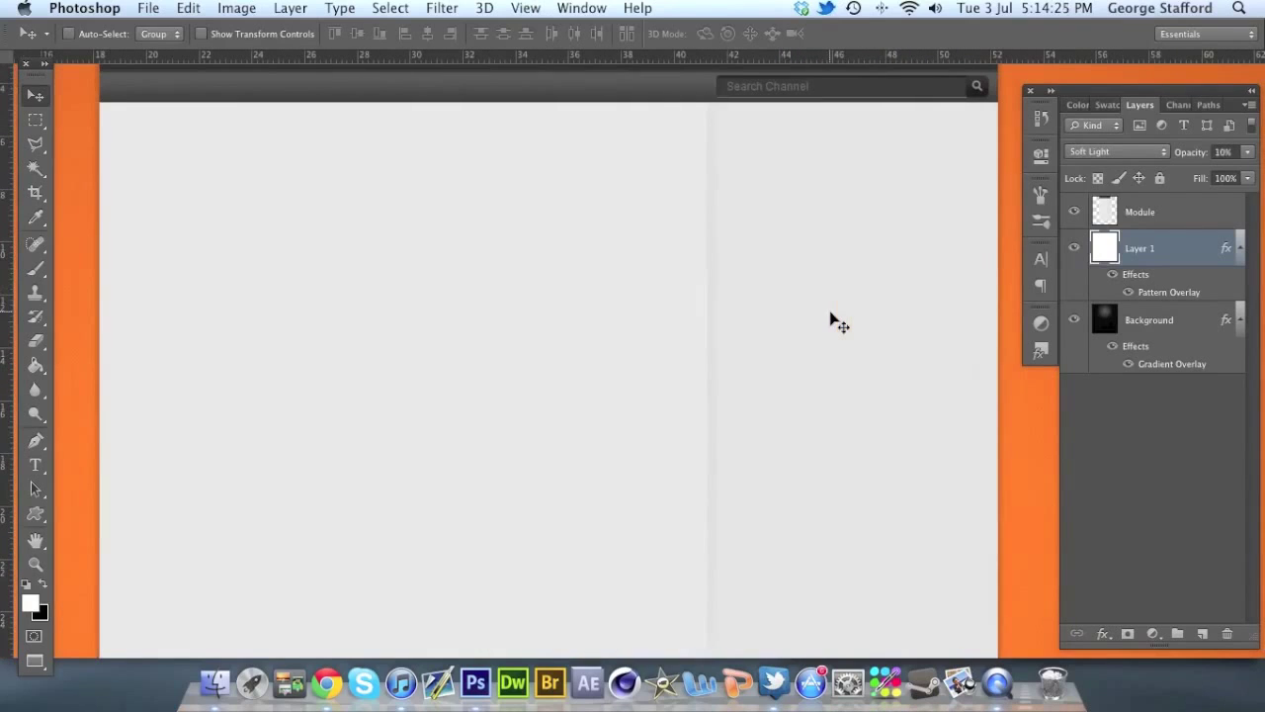
pyautogui.hscroll(-4, 830, 314)
pyautogui.hscroll(-5, 830, 316)
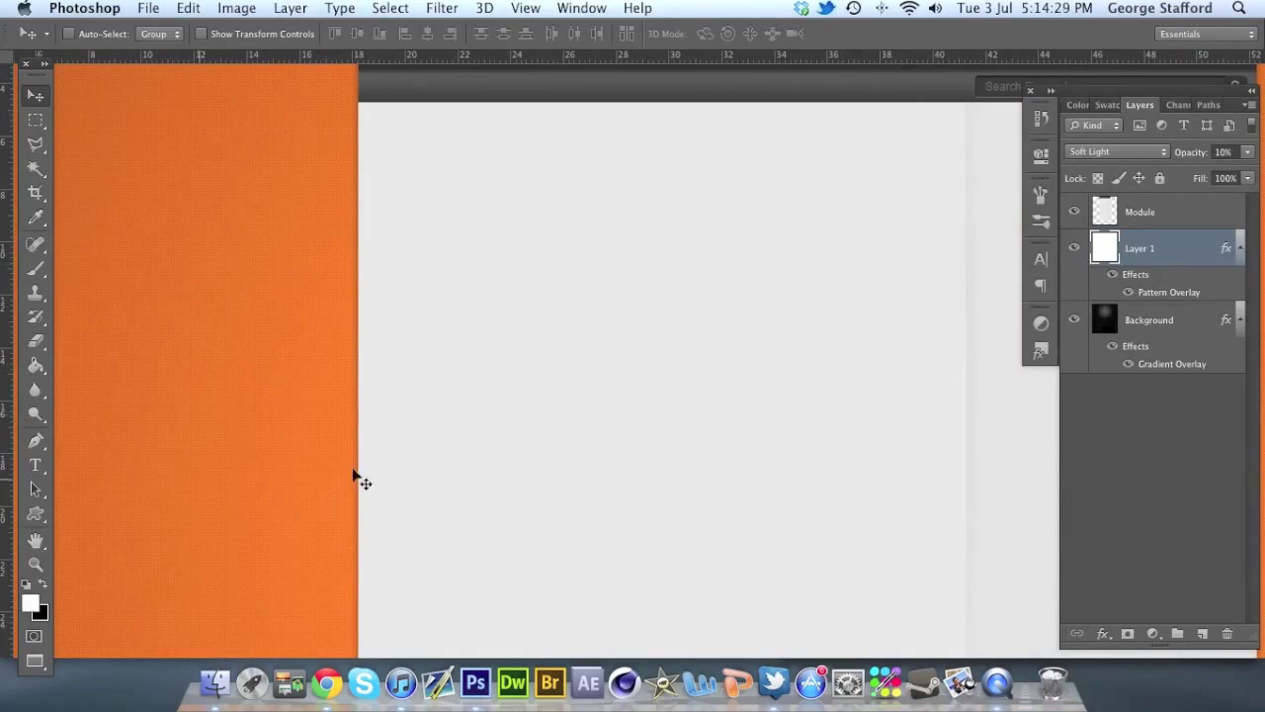
pyautogui.hscroll(10, 210, 419)
pyautogui.press('super+minus')
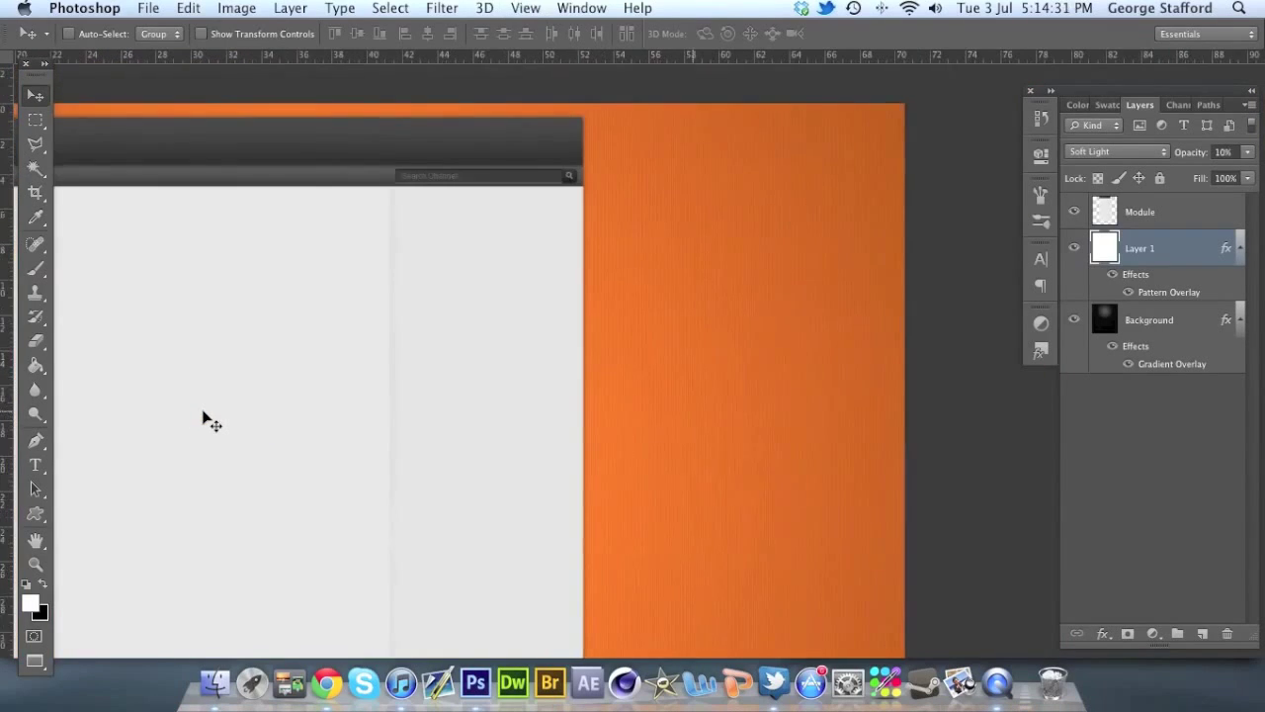
pyautogui.hscroll(-6, 379, 424)
pyautogui.press('super+minus')
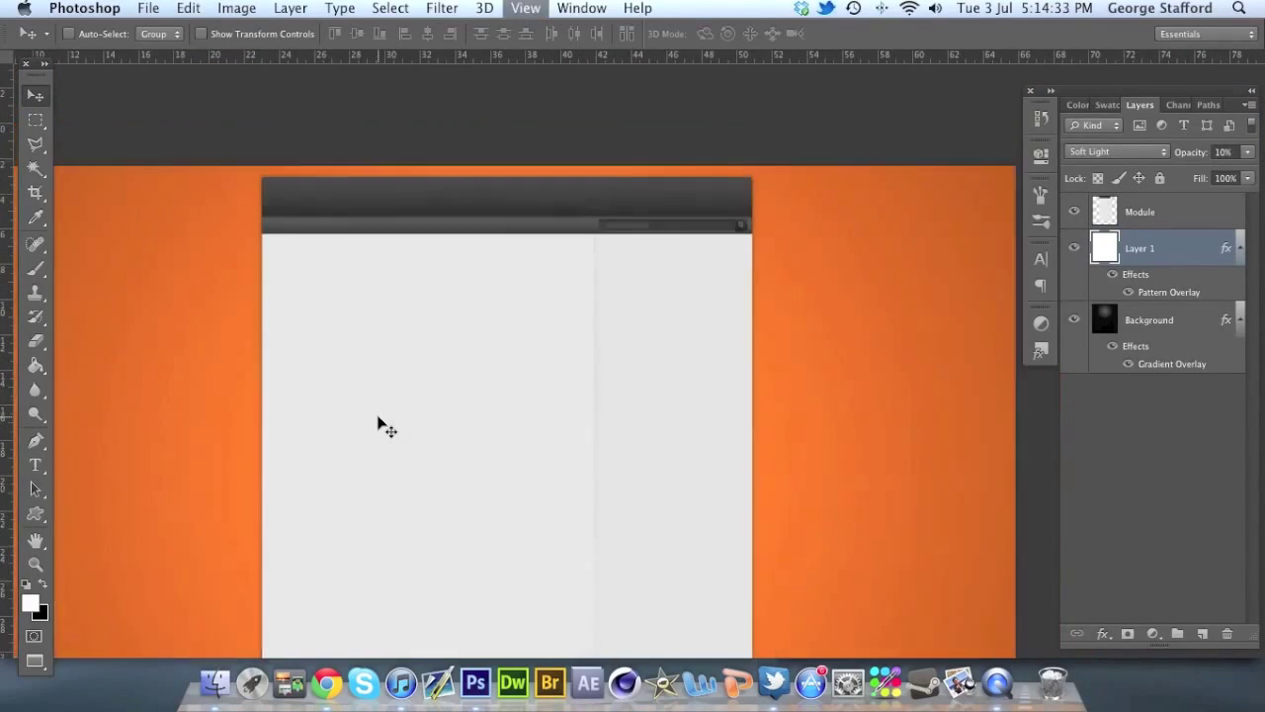
pyautogui.scroll(-3, 379, 425)
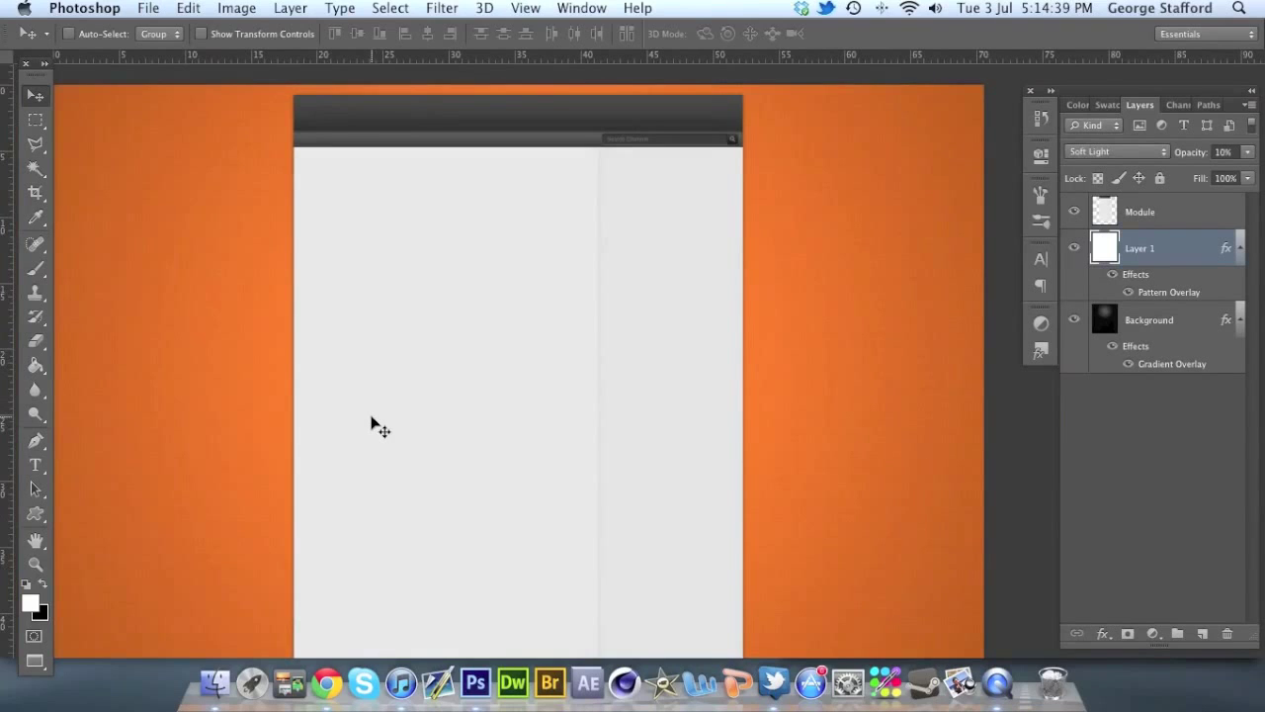
pyautogui.press('super+plus')
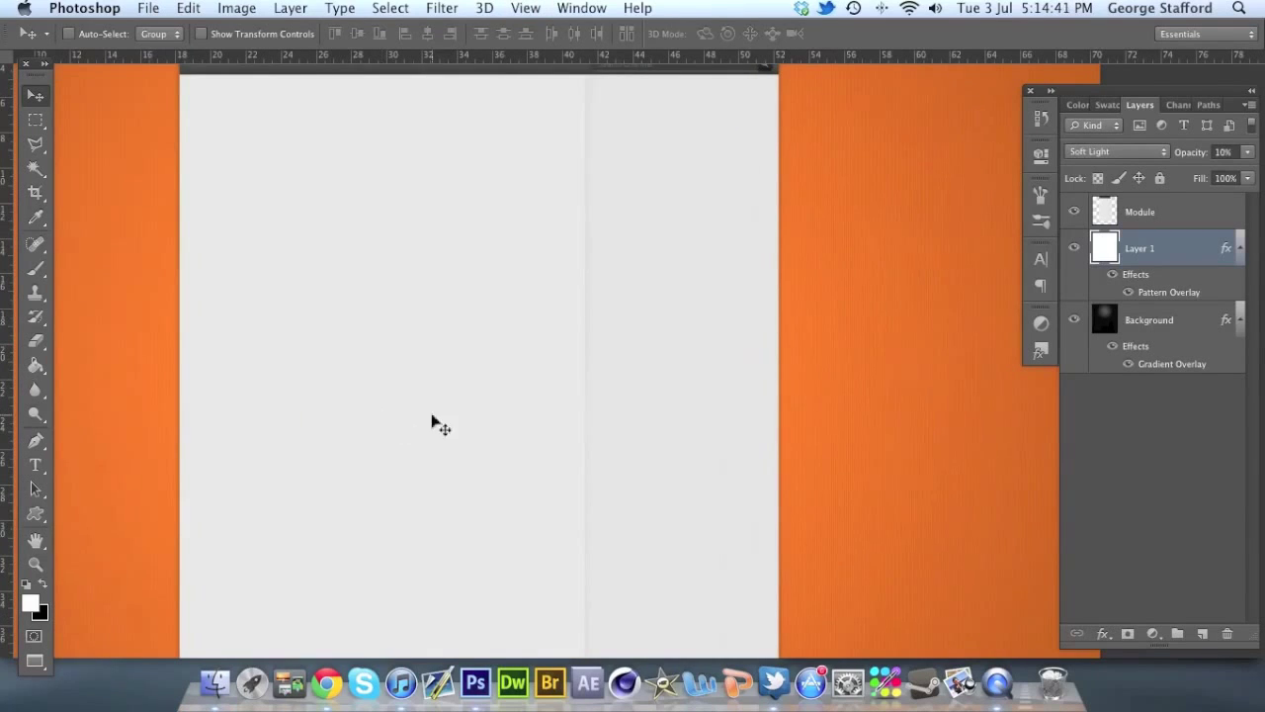
pyautogui.scroll(2, 686, 393)
pyautogui.press('super+plus')
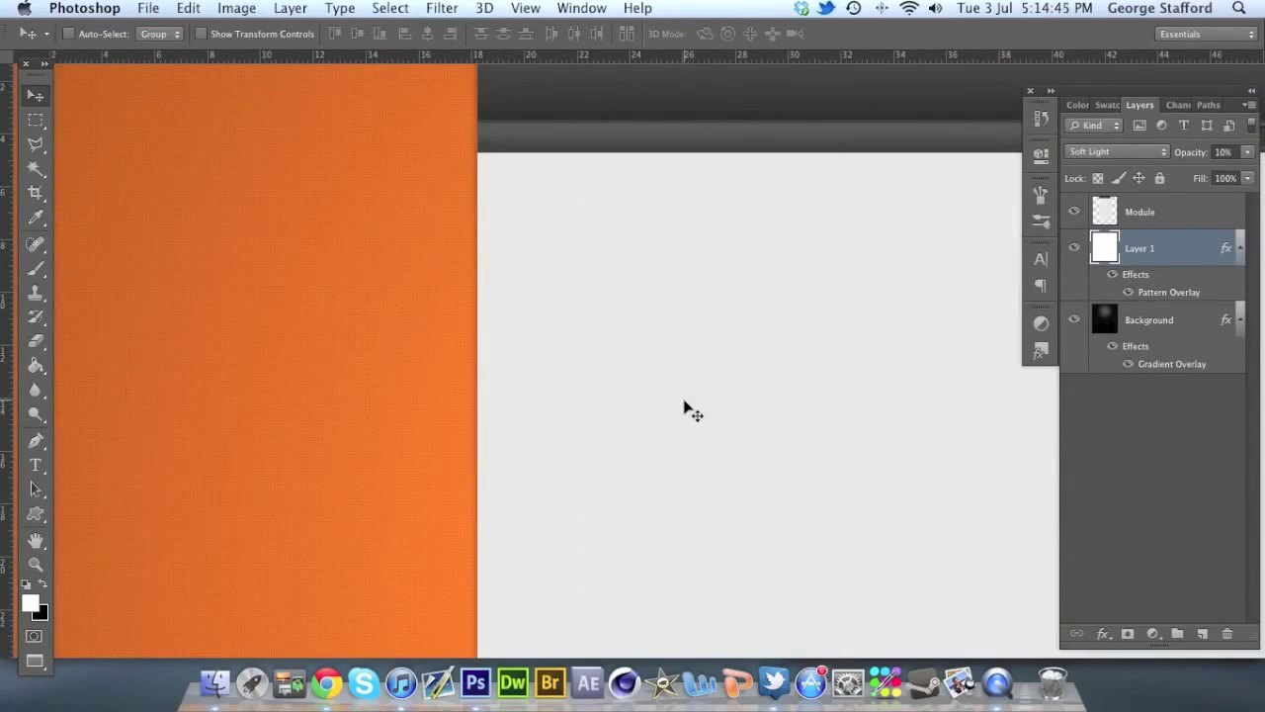
pyautogui.press('super+minus')
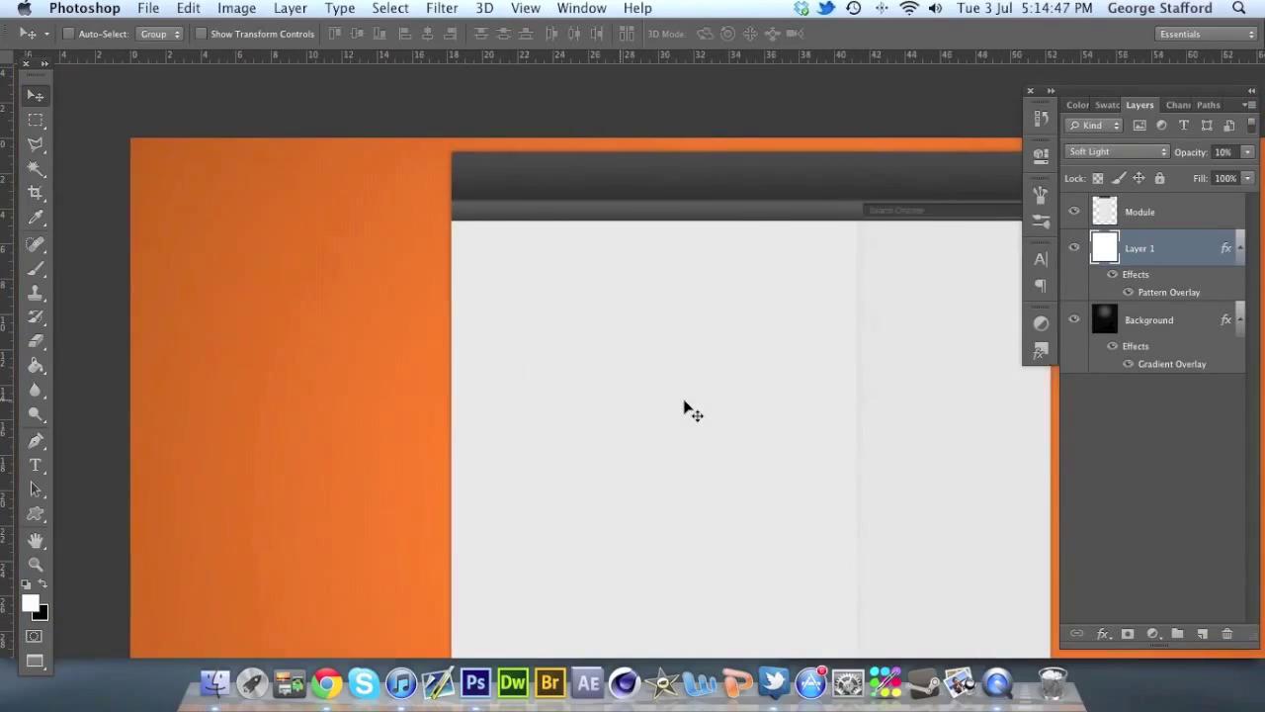
pyautogui.scroll(2, 692, 411)
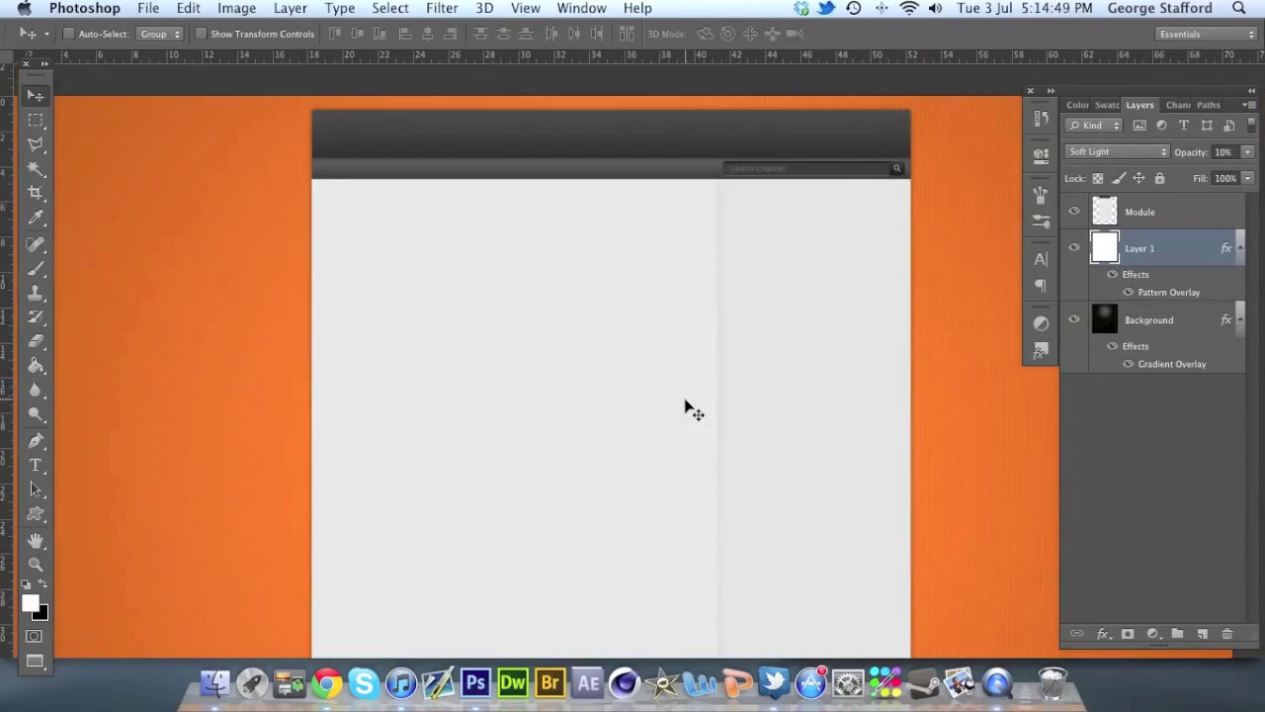
pyautogui.scroll(-3, 689, 408)
pyautogui.hscroll(1, 689, 408)
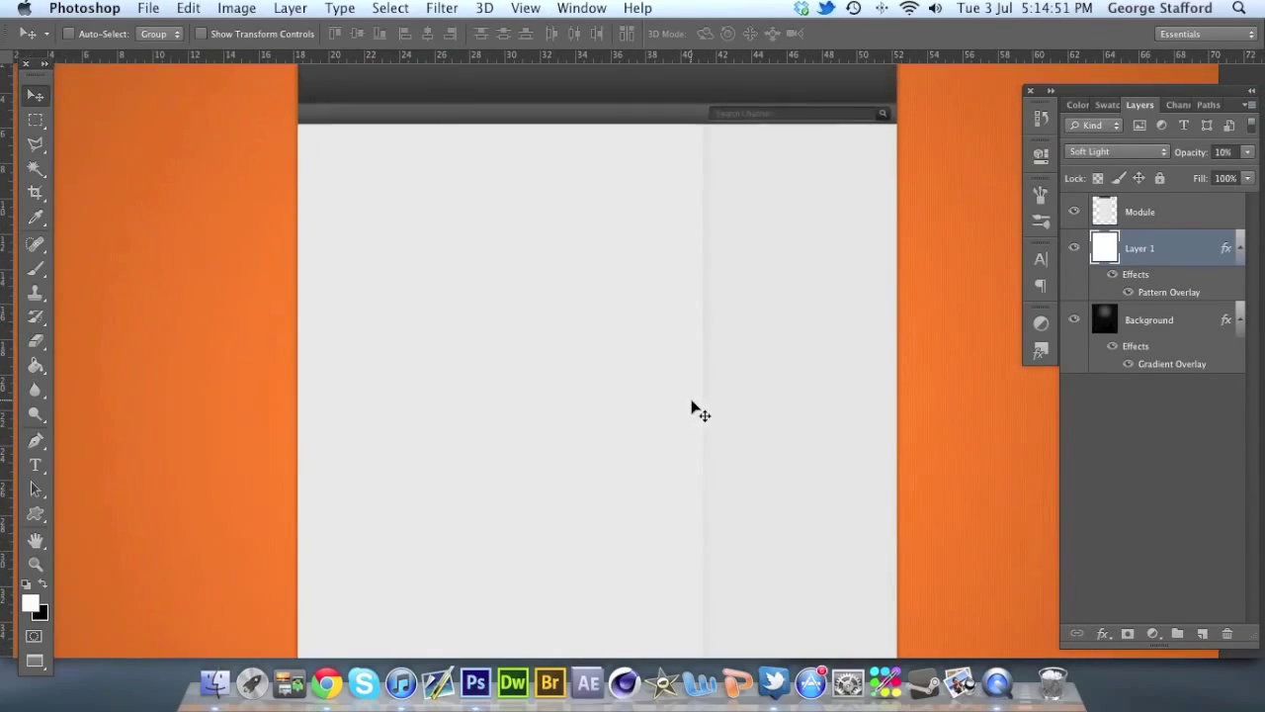
pyautogui.scroll(3, 689, 407)
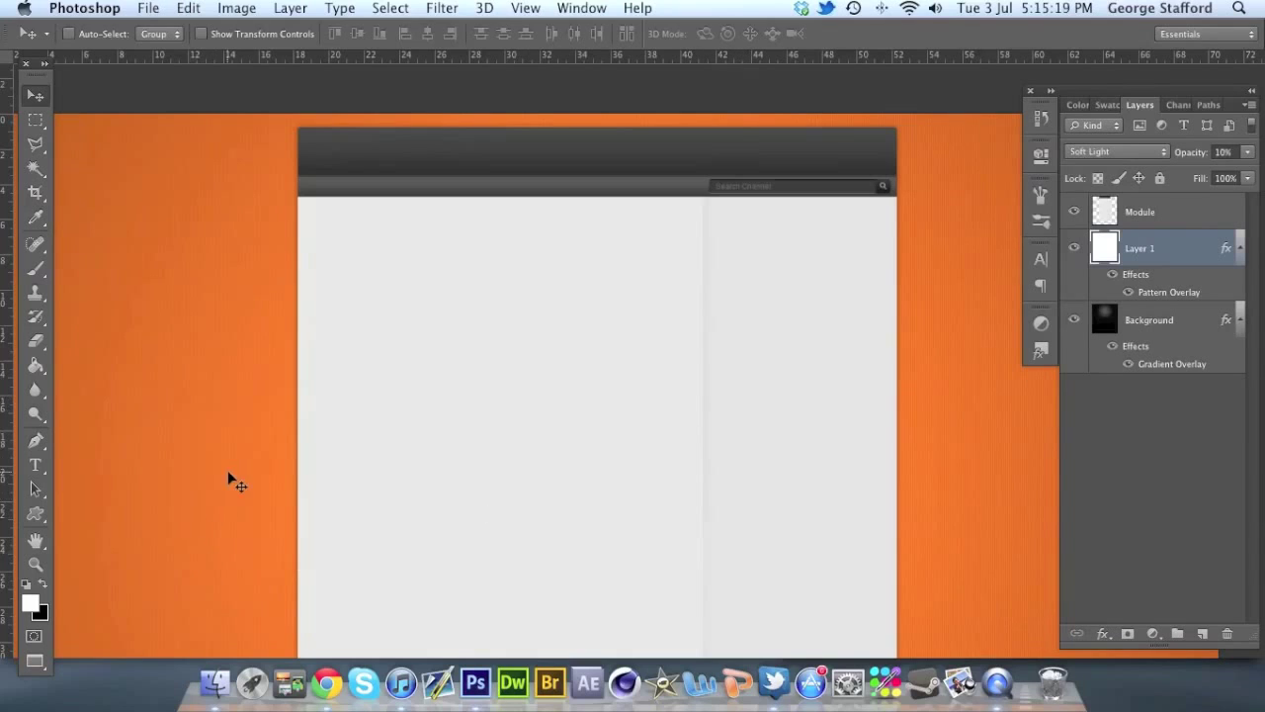
pyautogui.scroll(-5, 231, 478)
pyautogui.scroll(3, 232, 477)
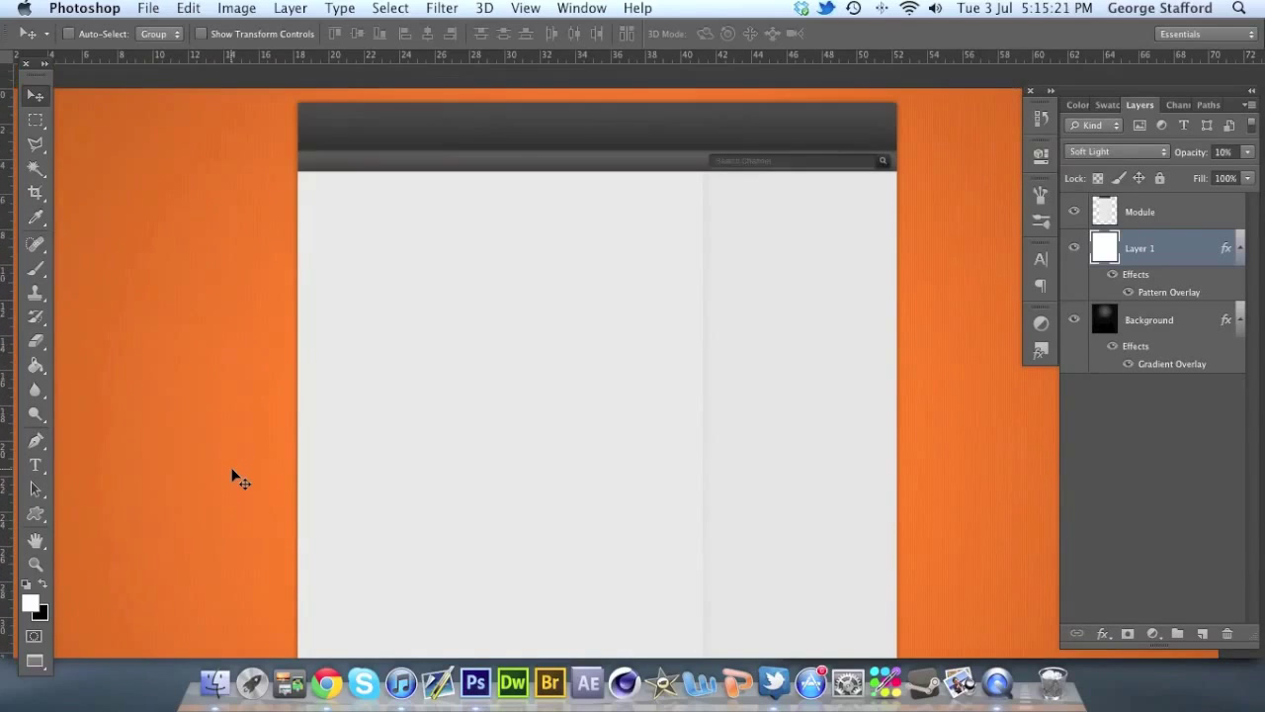
pyautogui.scroll(-1, 234, 473)
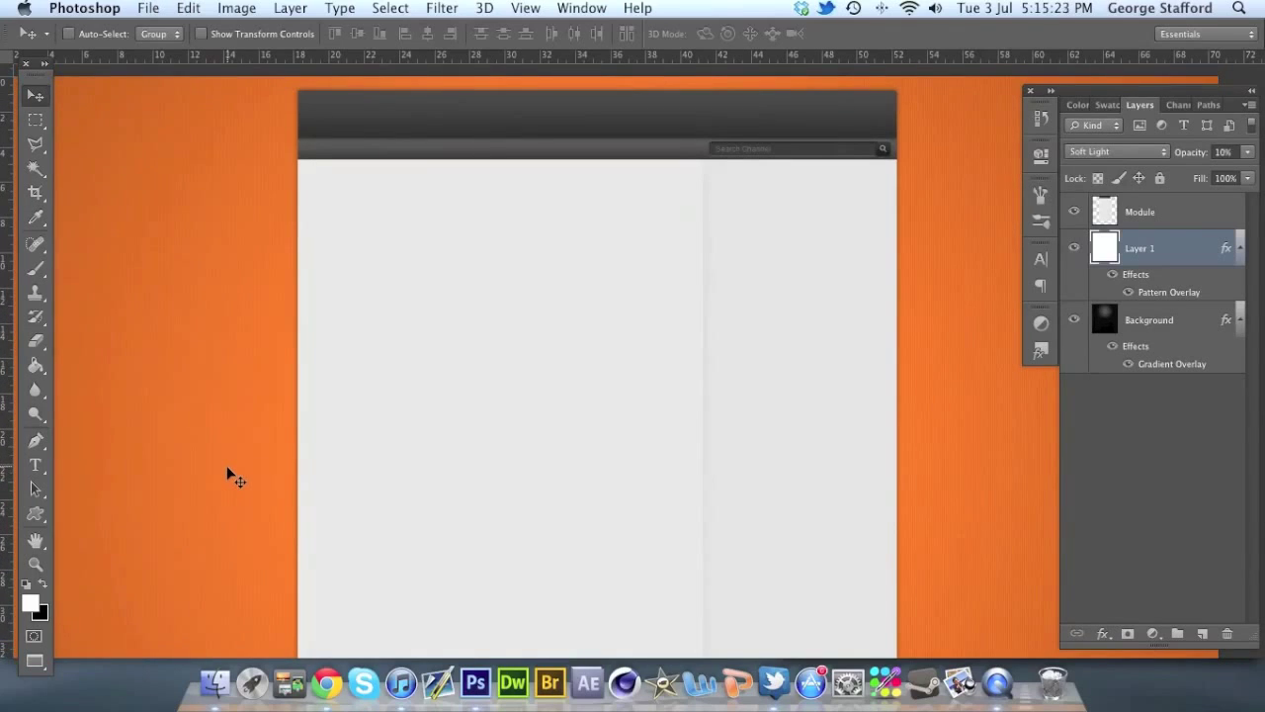